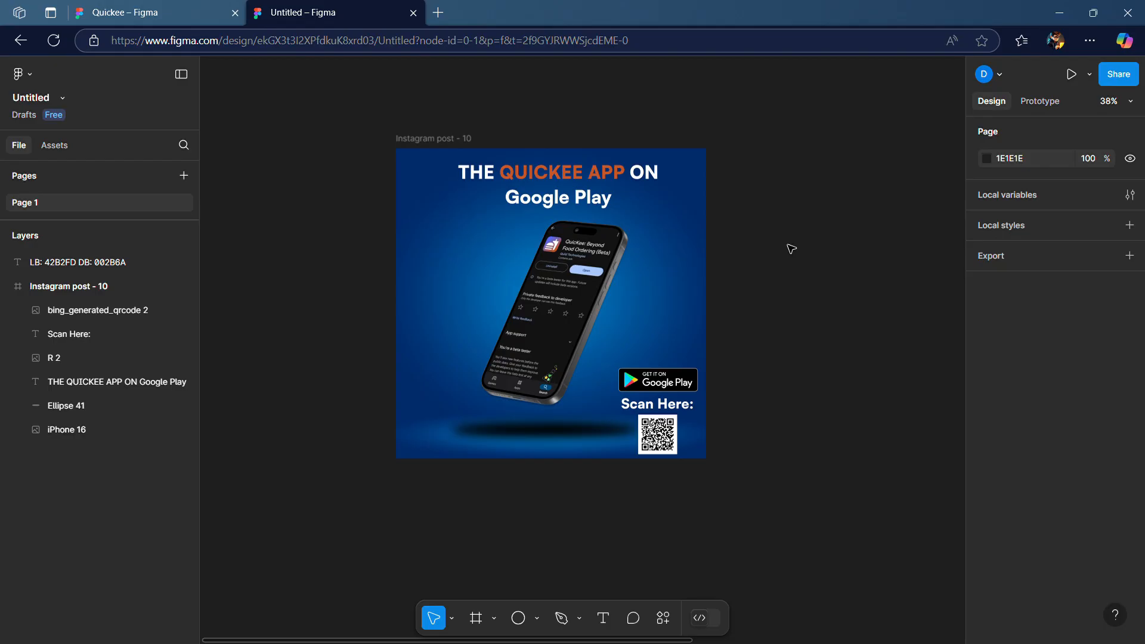
# Create a new Instagram post frame (1080 × 1080) beside the existing design
pyautogui.hscroll(10, 765, 254)
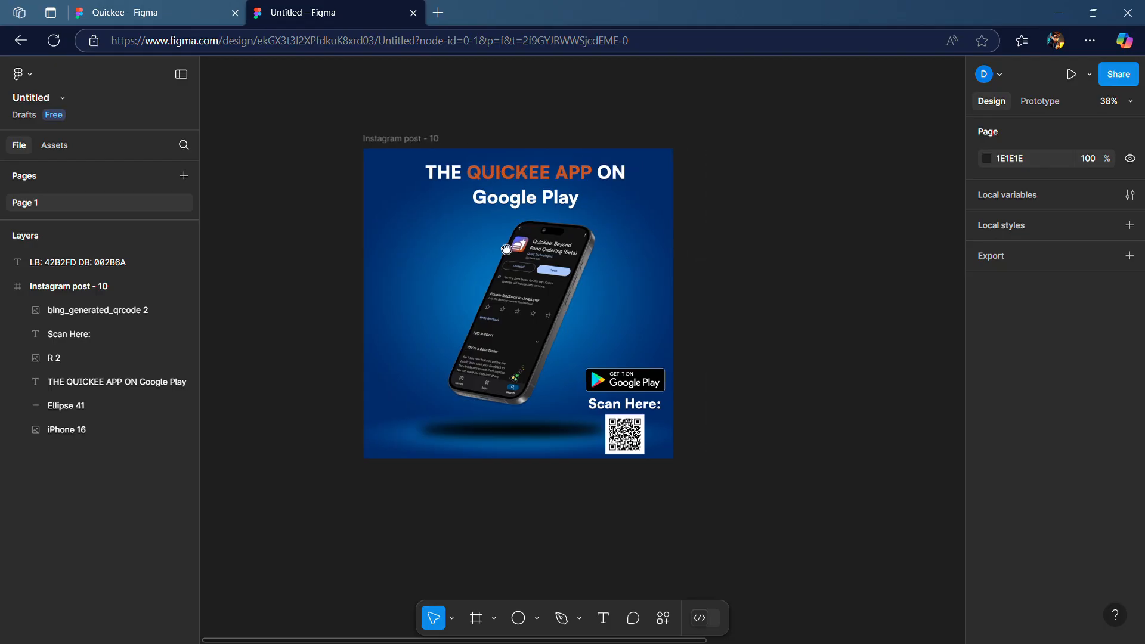
pyautogui.hscroll(3, 744, 332)
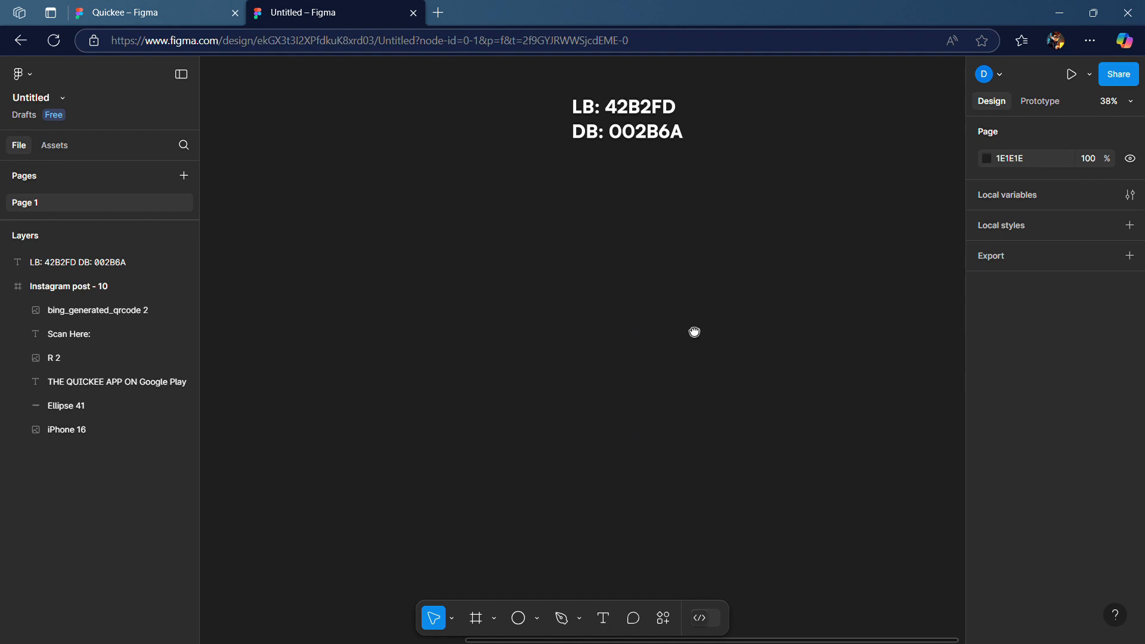
pyautogui.click(477, 617)
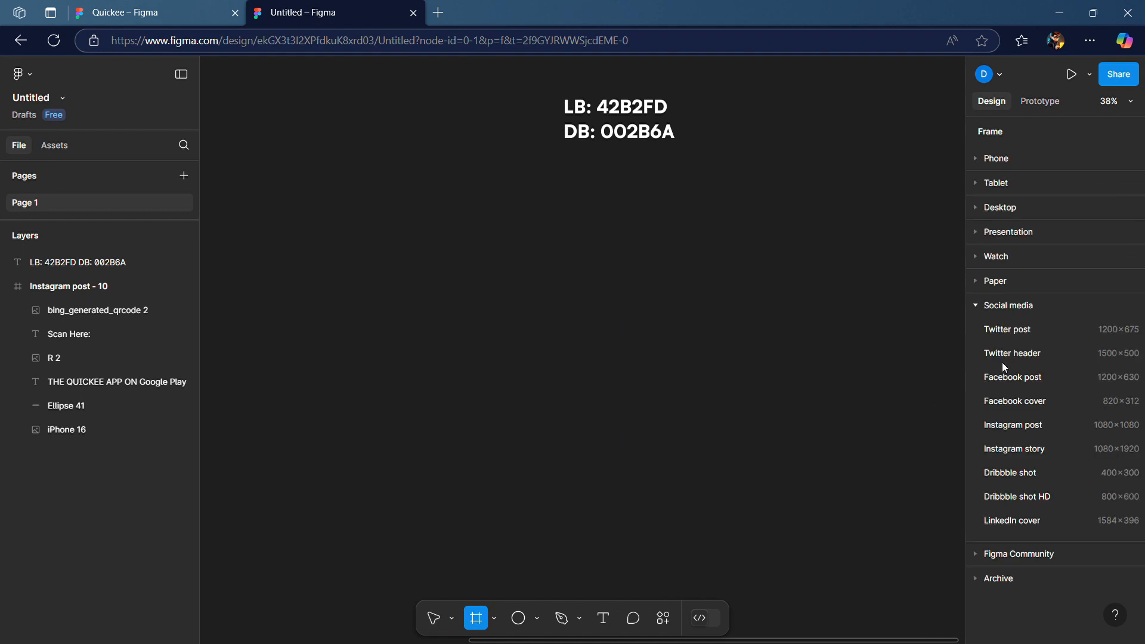
pyautogui.click(1014, 424)
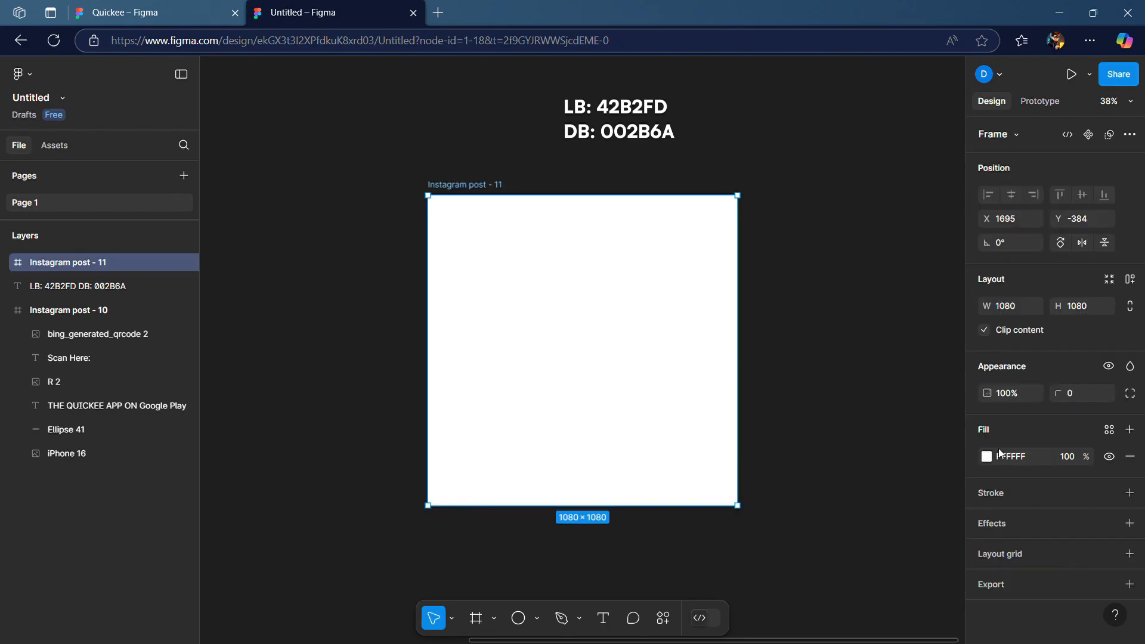
# Copy the 002B6A code from the colour note text and apply it as the new frame's fill
pyautogui.click(669, 135)
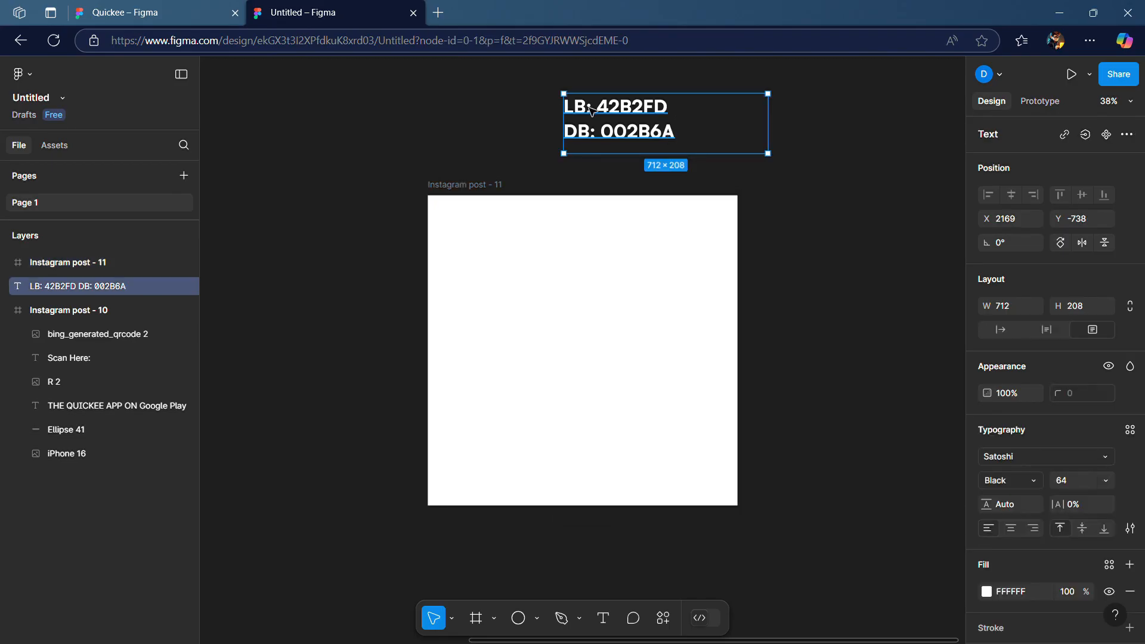
pyautogui.doubleClick(675, 143)
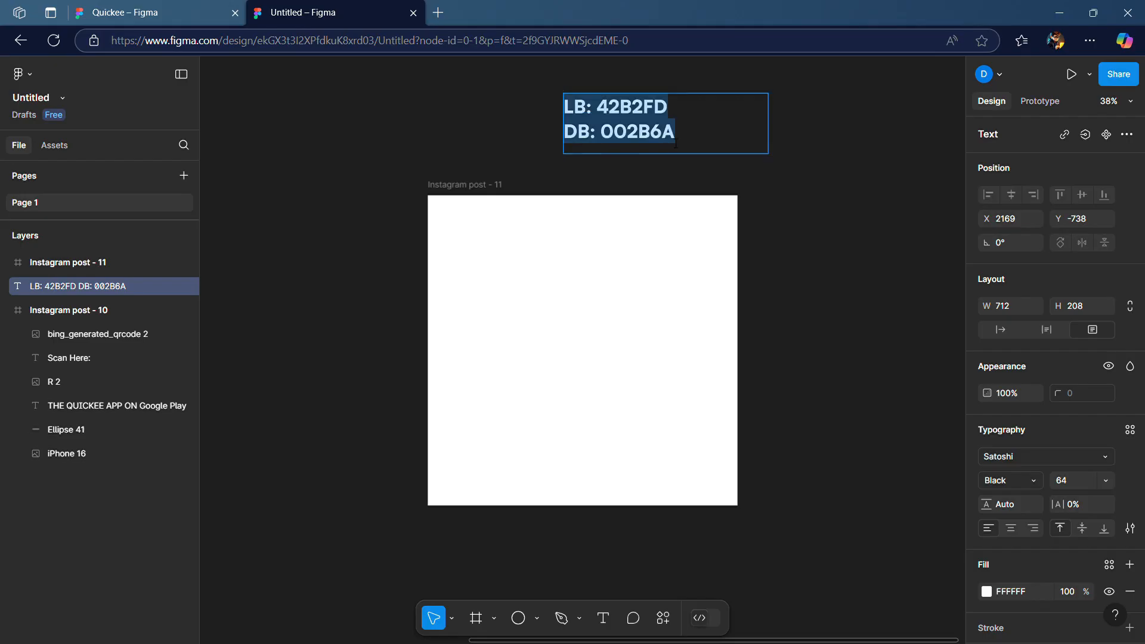
pyautogui.moveTo(688, 142); pyautogui.dragTo(609, 141)
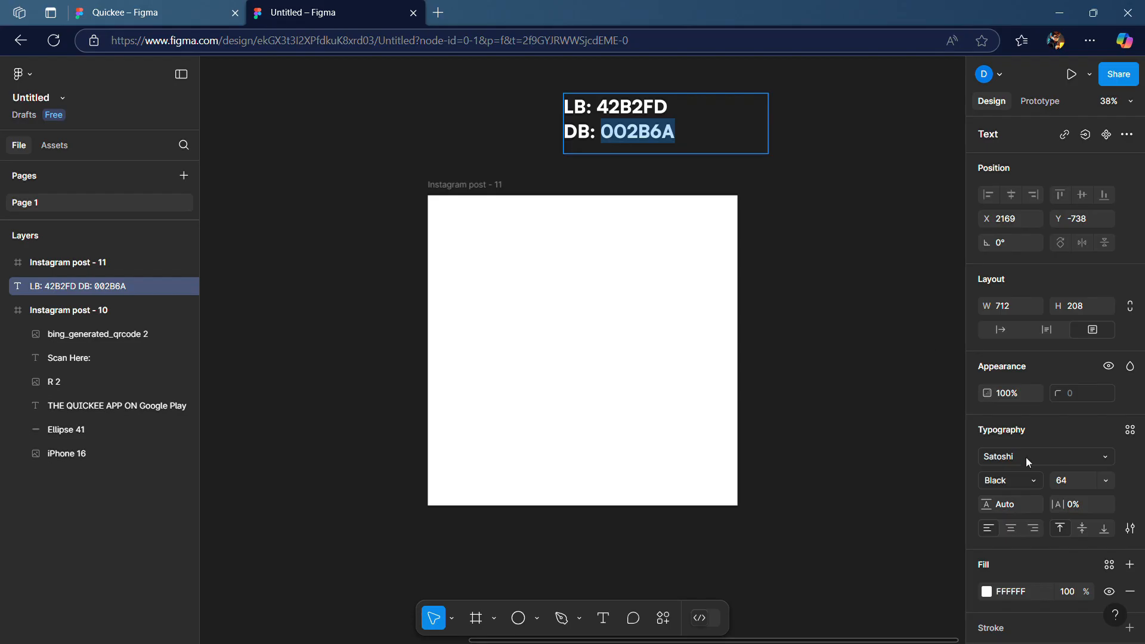
pyautogui.press('Escape')
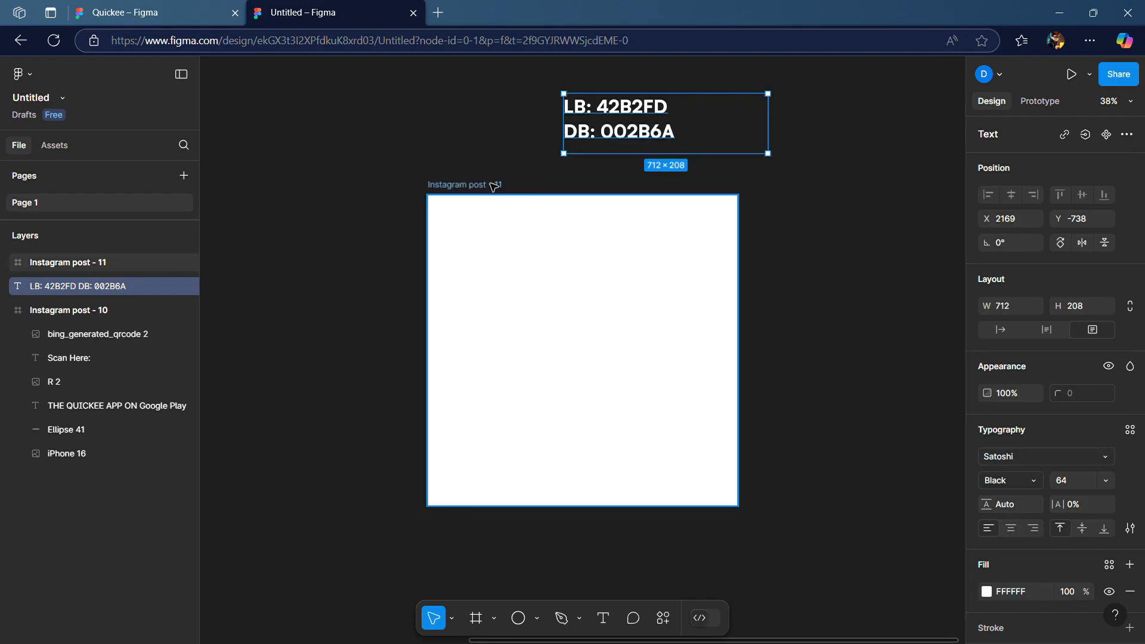
pyautogui.click(496, 185)
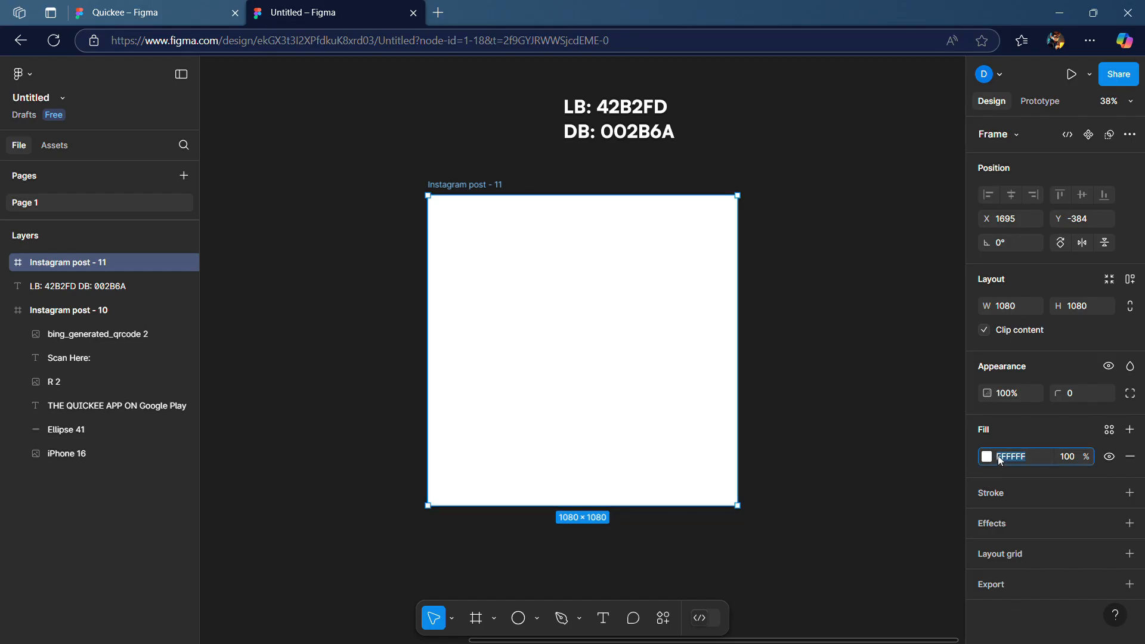
pyautogui.press('Return')
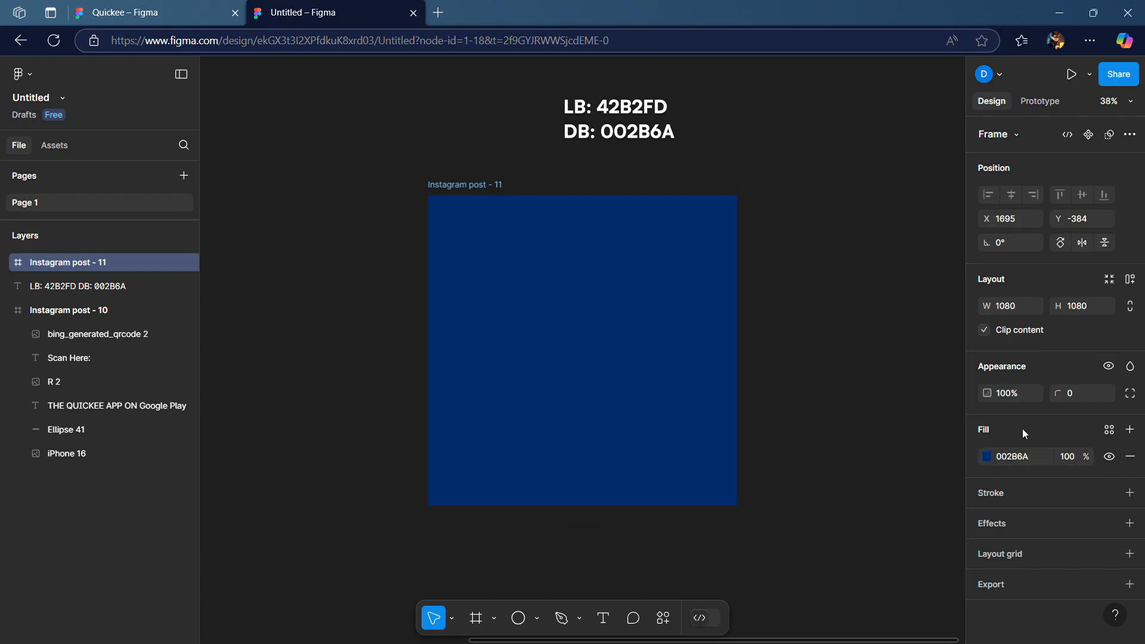
# Draw an ellipse about 608 × 556 centred in the upper middle of the new frame
pyautogui.click(879, 359)
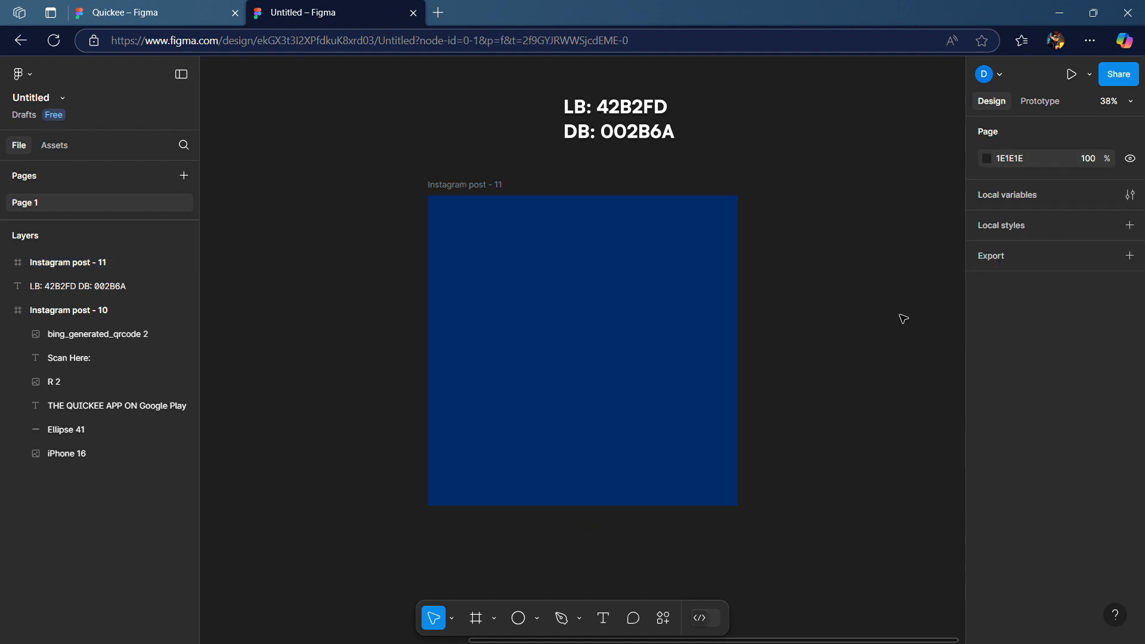
pyautogui.click(517, 619)
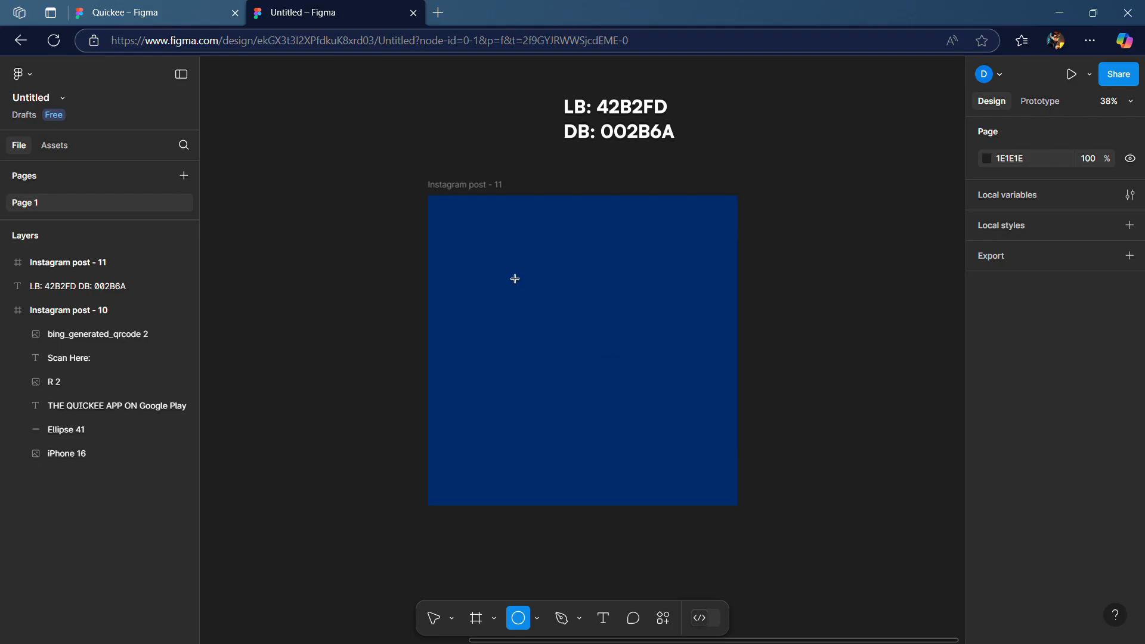
pyautogui.moveTo(503, 267); pyautogui.dragTo(691, 436)
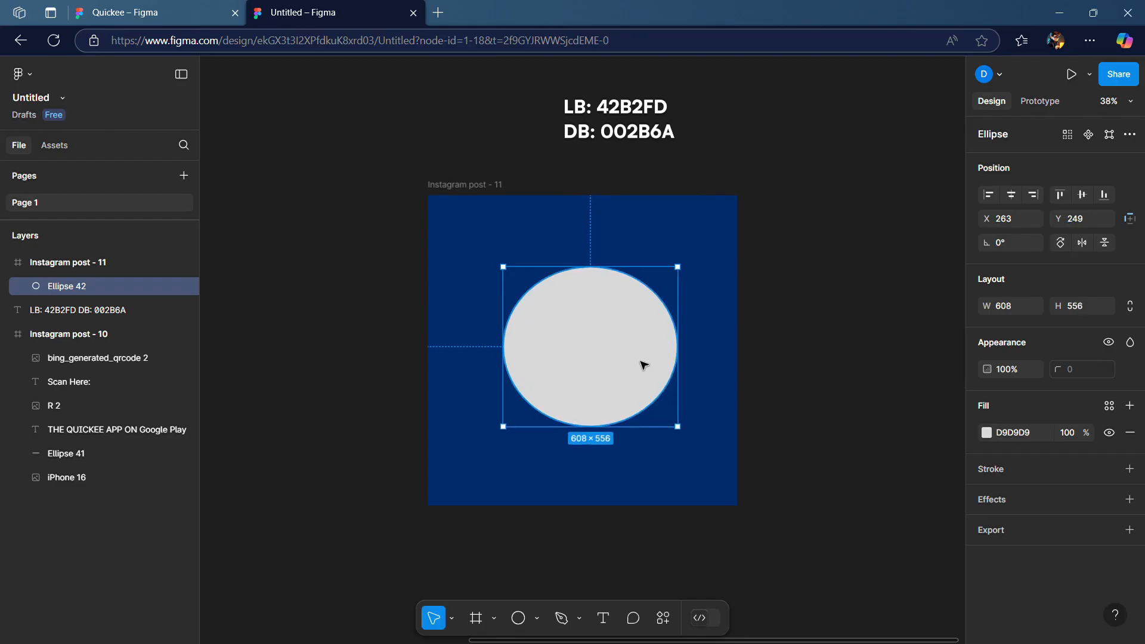
pyautogui.moveTo(643, 365); pyautogui.dragTo(637, 365)
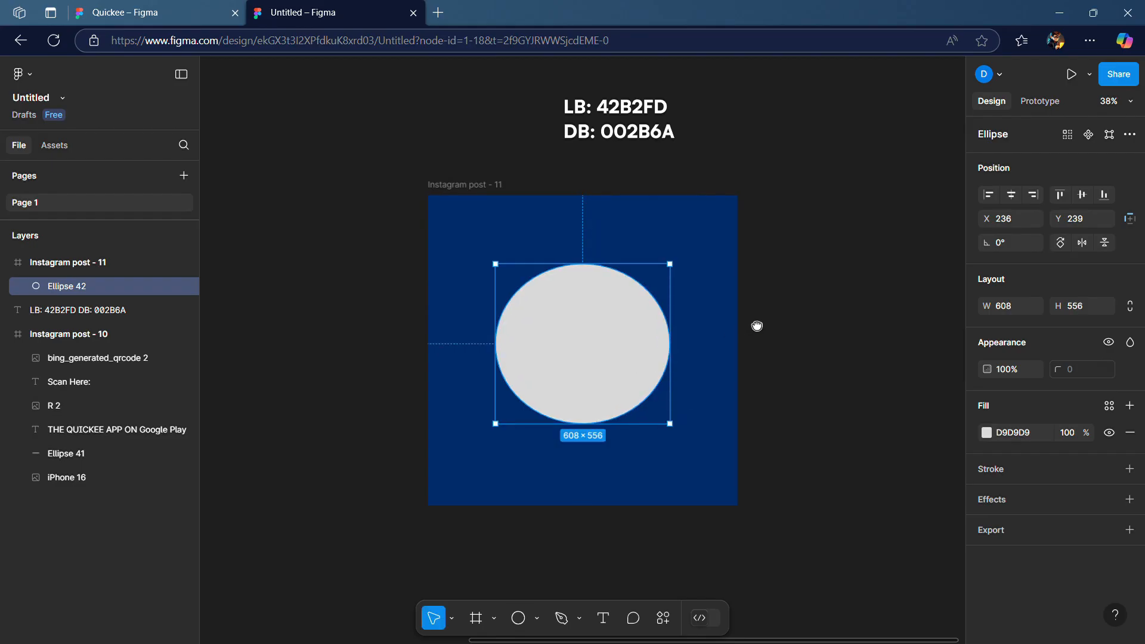
# Copy the 42B2FD code from the colour note text and apply it as the ellipse's fill
pyautogui.hscroll(3, 756, 324)
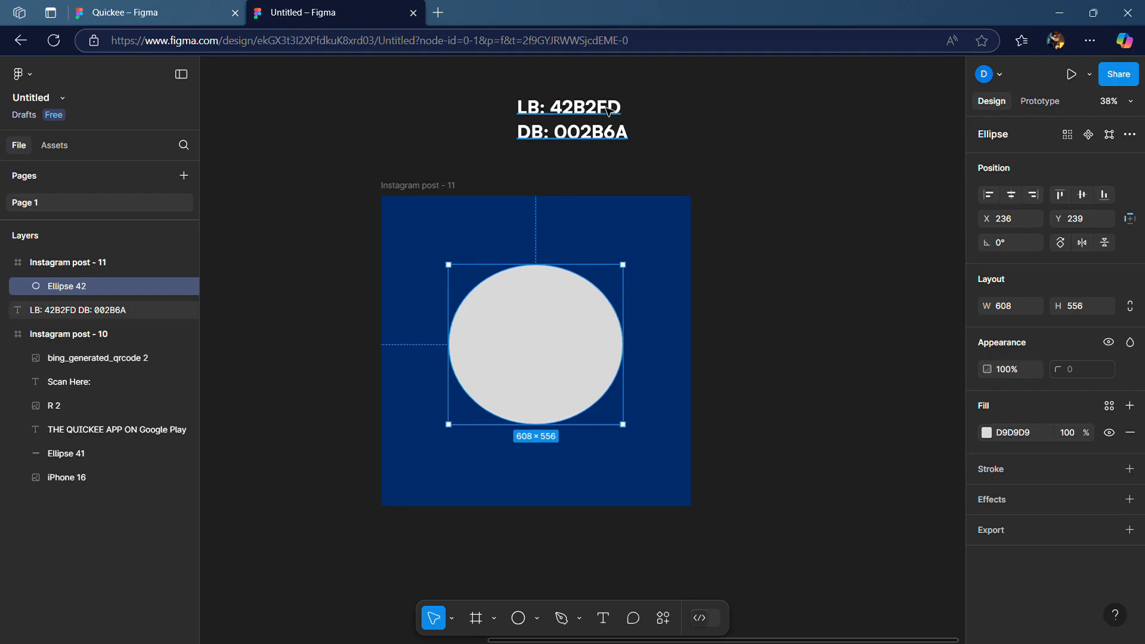
pyautogui.doubleClick(633, 111)
pyautogui.doubleClick(600, 109)
pyautogui.hotkey('ctrl', 'c')
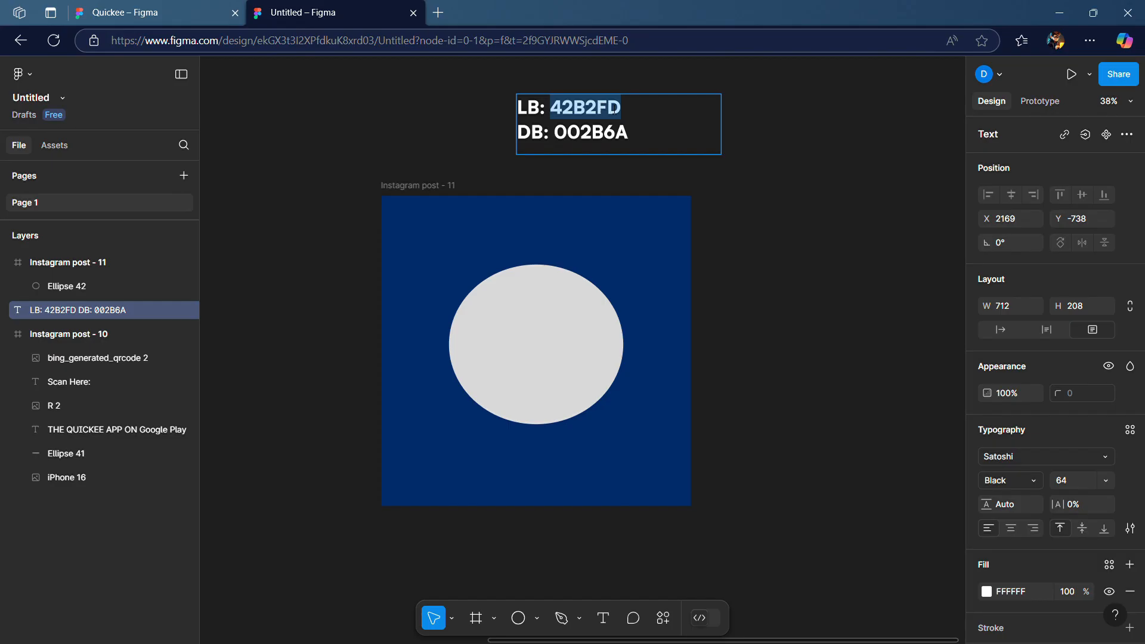
pyautogui.click(1026, 592)
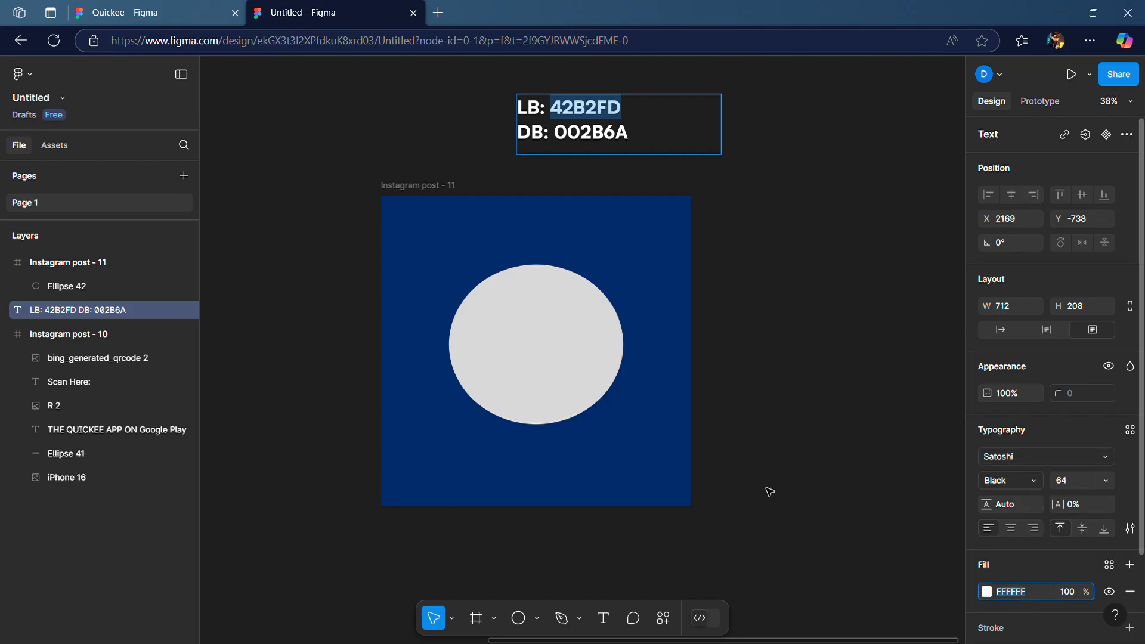
pyautogui.press('Escape')
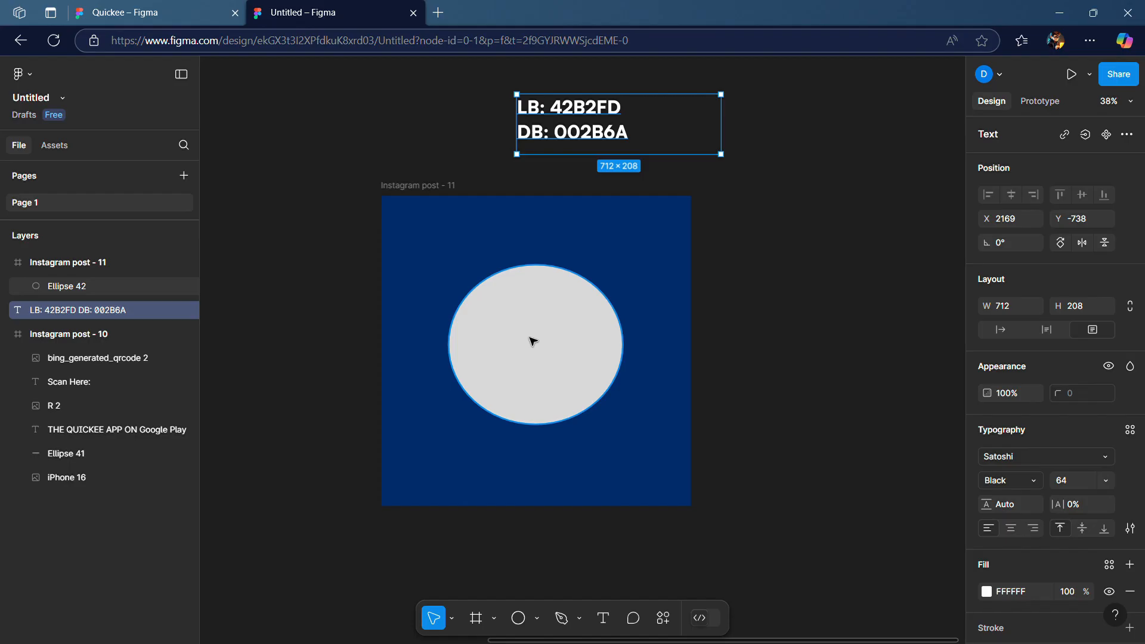
pyautogui.click(532, 341)
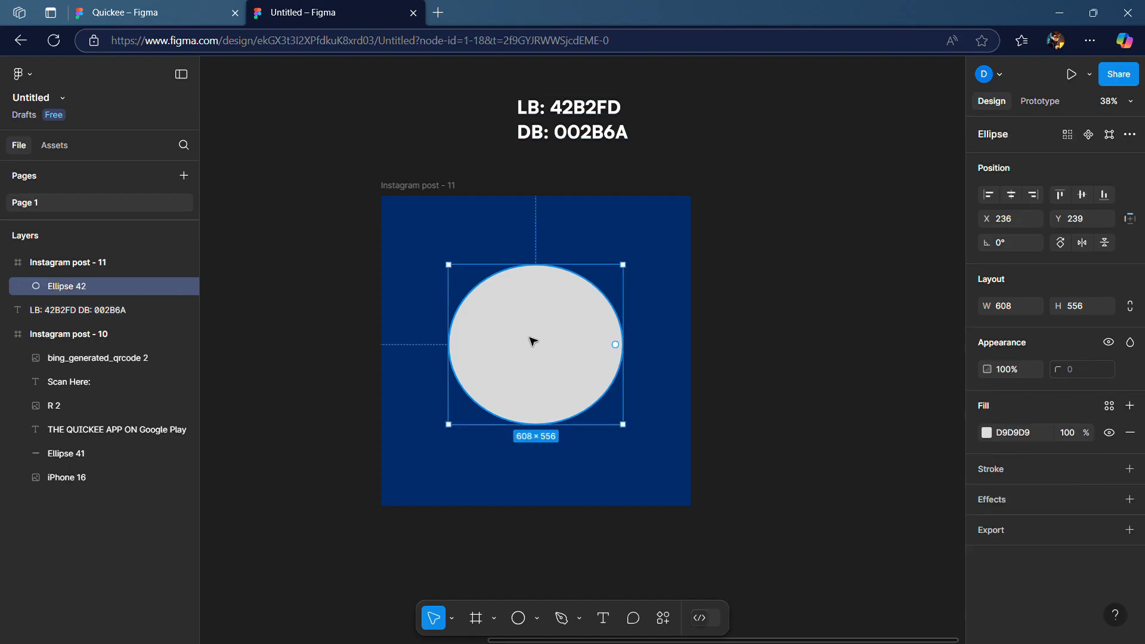
pyautogui.click(1020, 430)
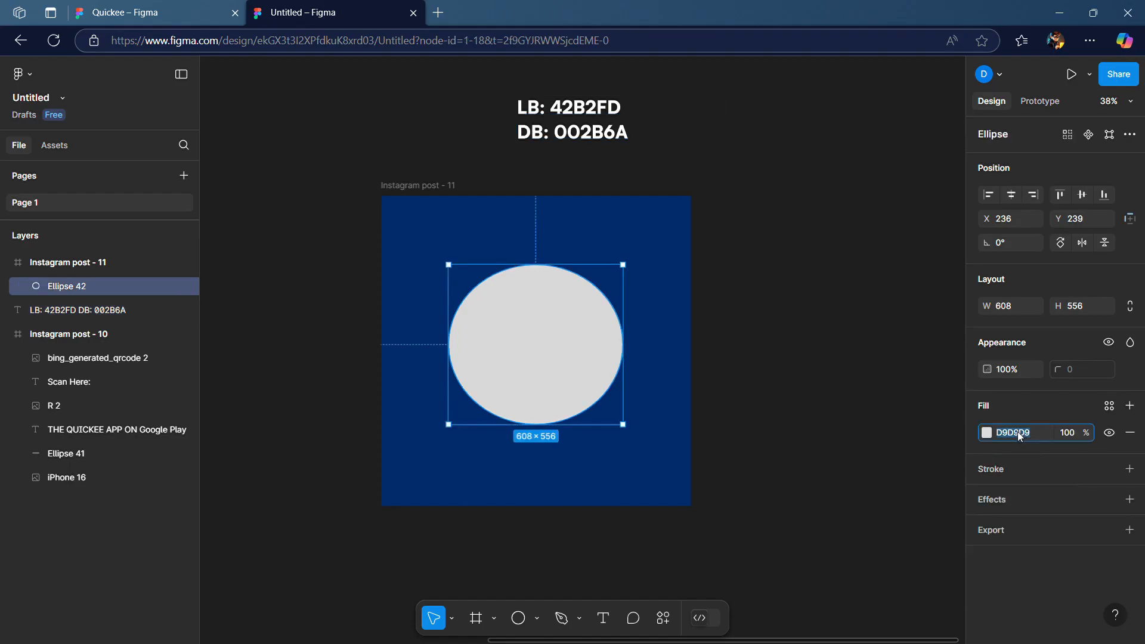
pyautogui.hotkey('ctrl', 'v')
pyautogui.press('Return')
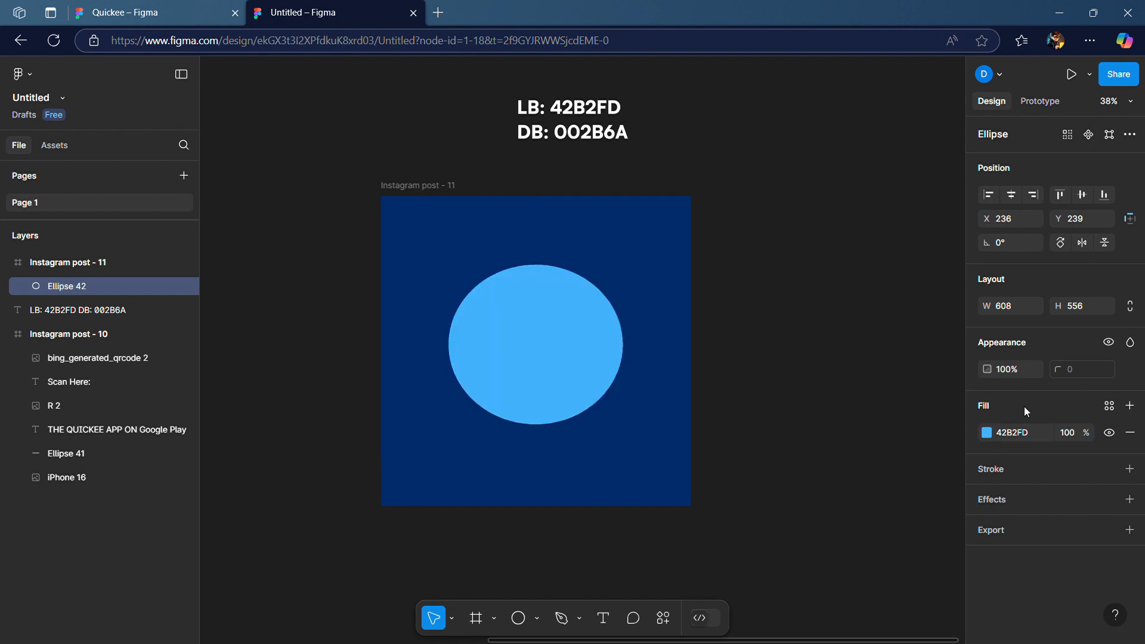
# Add an effect to the ellipse and switch its type to Layer blur
pyautogui.click(840, 395)
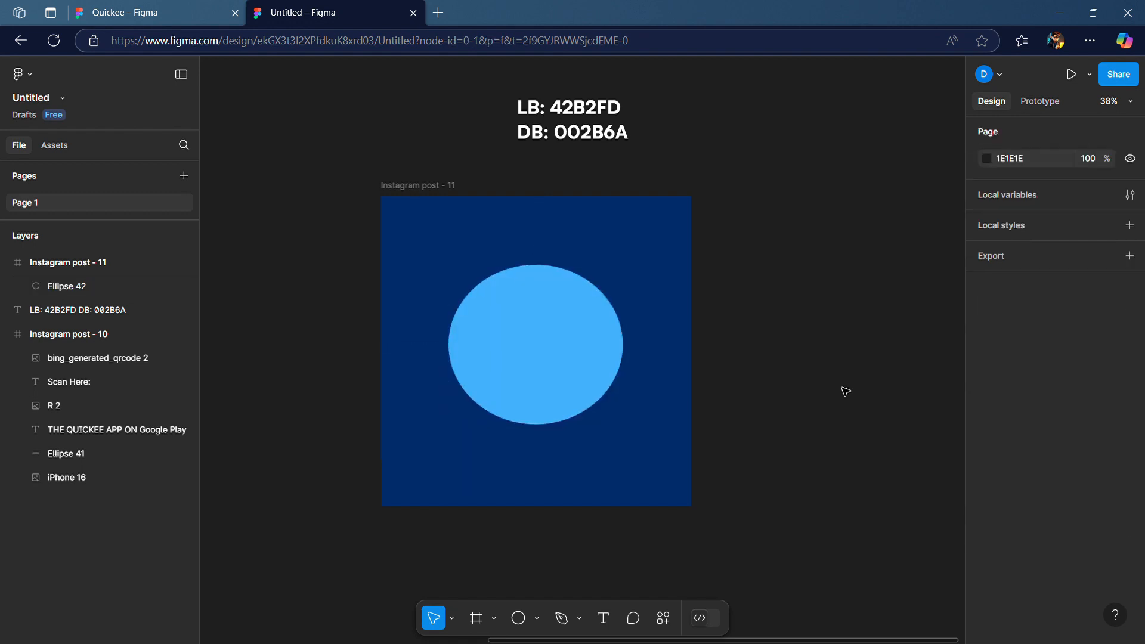
pyautogui.click(557, 334)
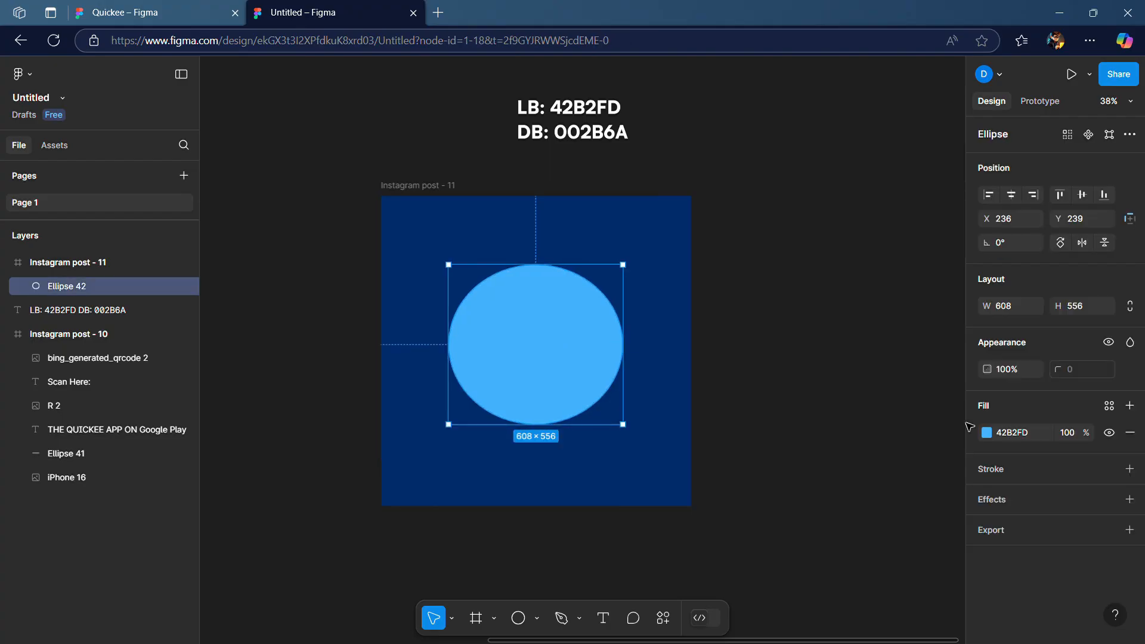
pyautogui.click(1129, 500)
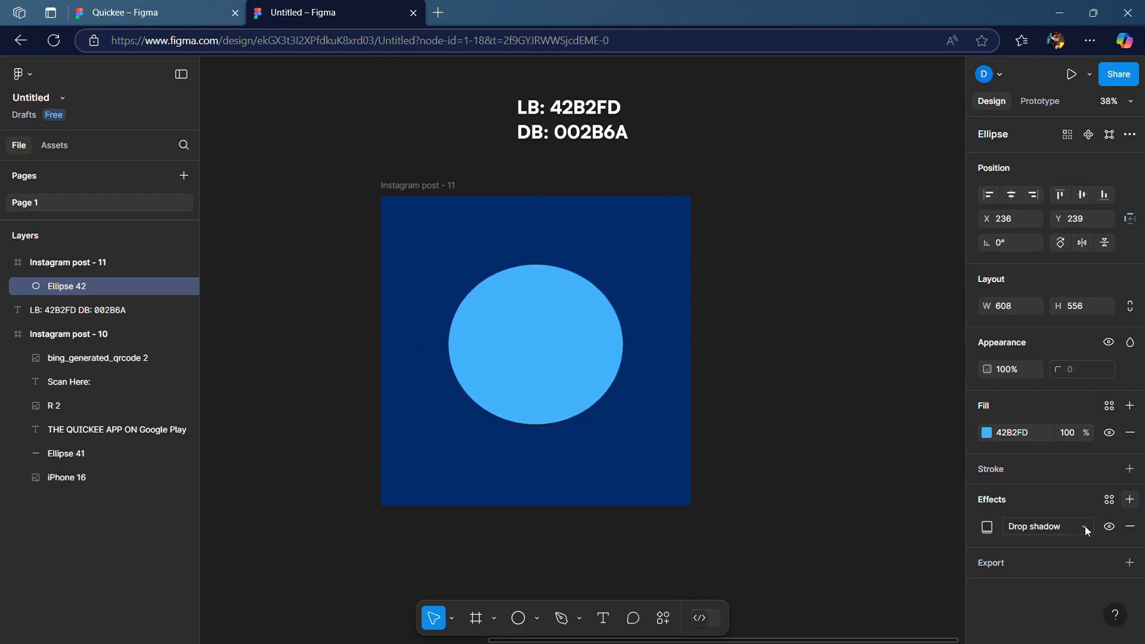
pyautogui.click(1085, 525)
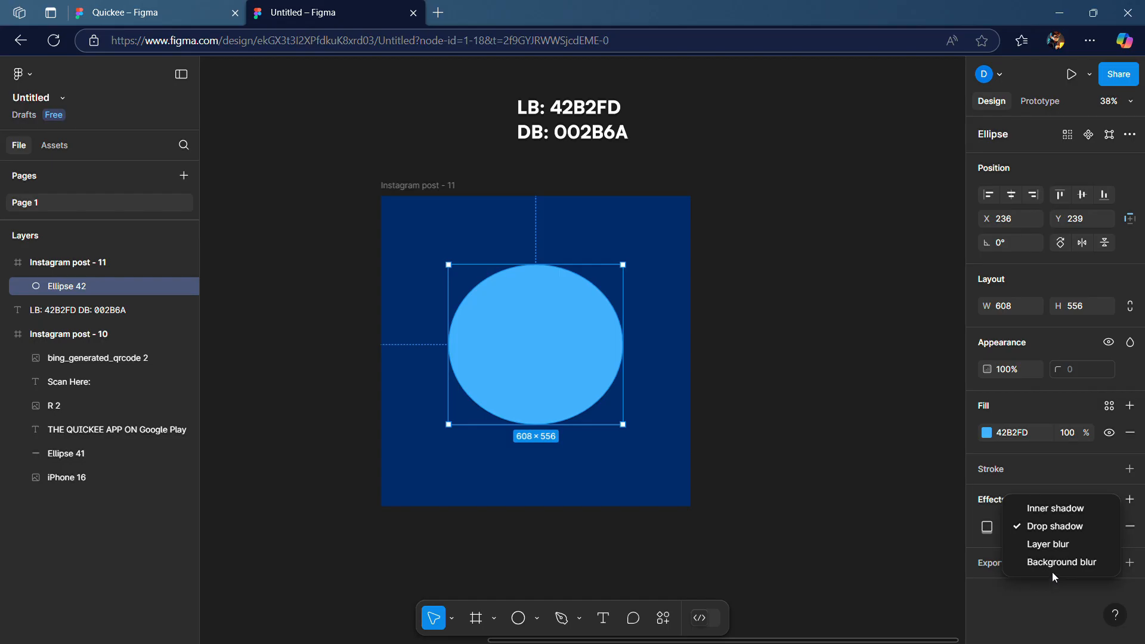
pyautogui.click(1064, 544)
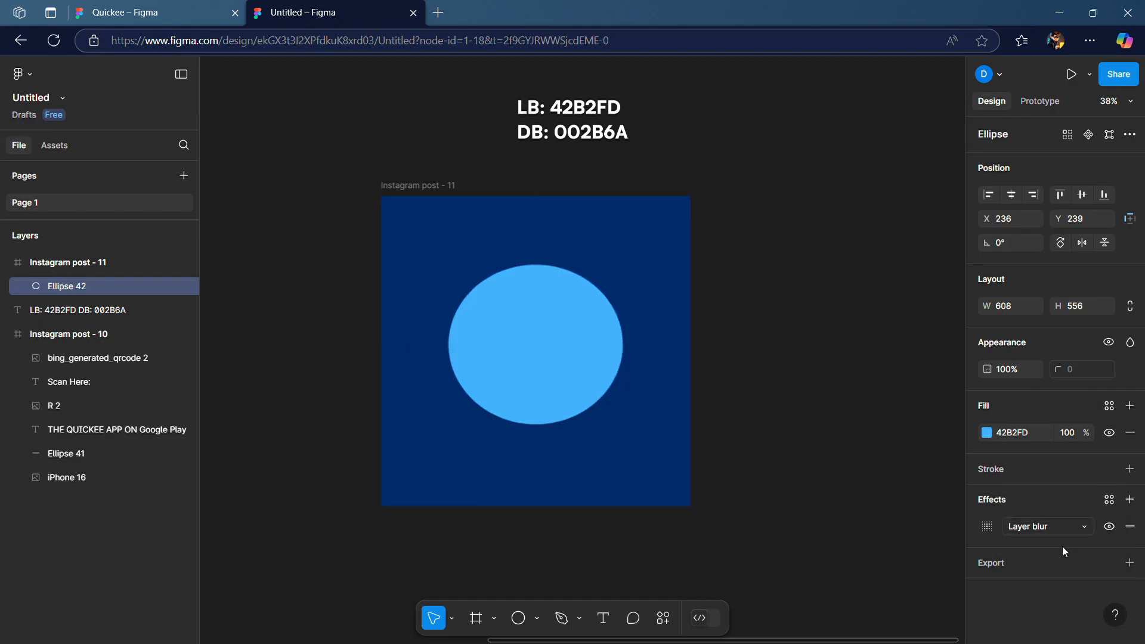
# Set the ellipse's layer blur amount to 450
pyautogui.click(987, 526)
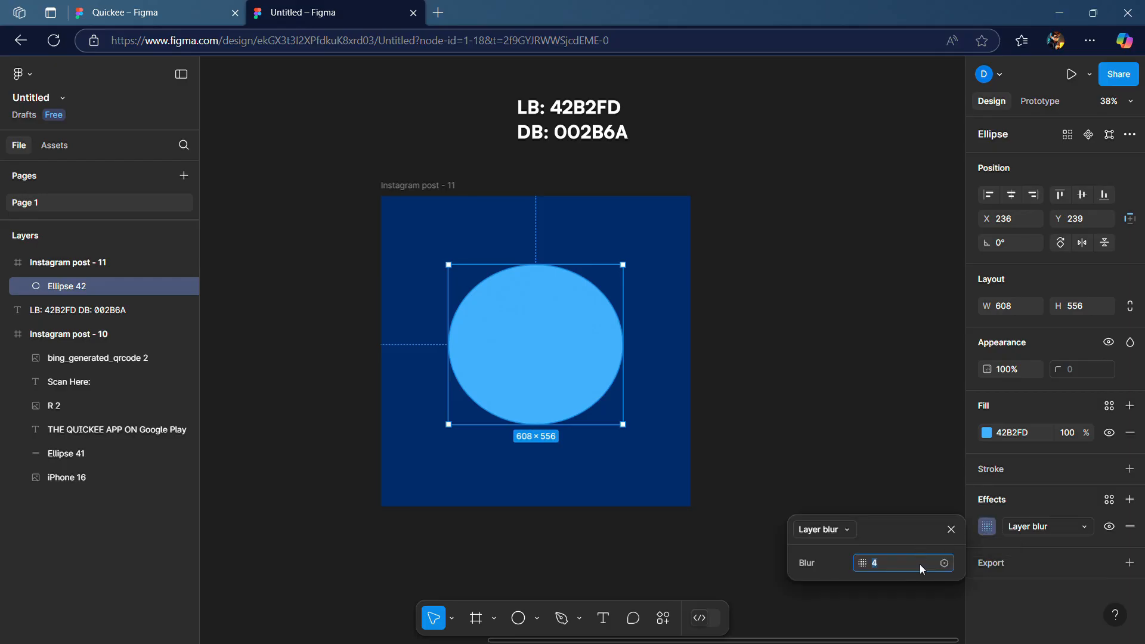
pyautogui.write('100')
pyautogui.press('Return')
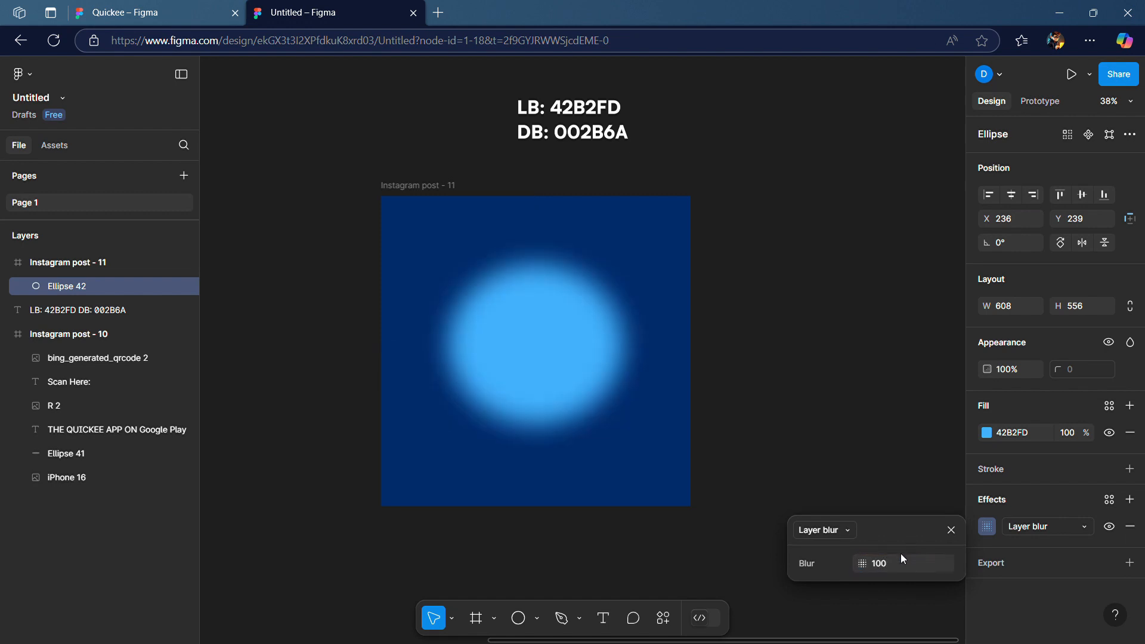
pyautogui.click(901, 563)
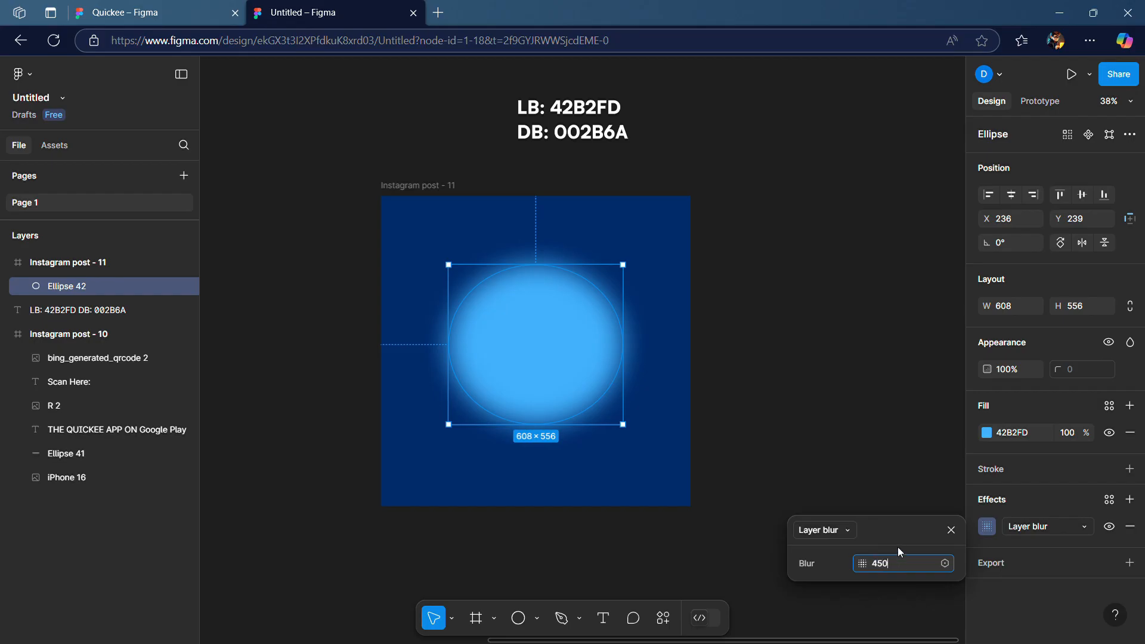
pyautogui.write('450')
pyautogui.press('Return')
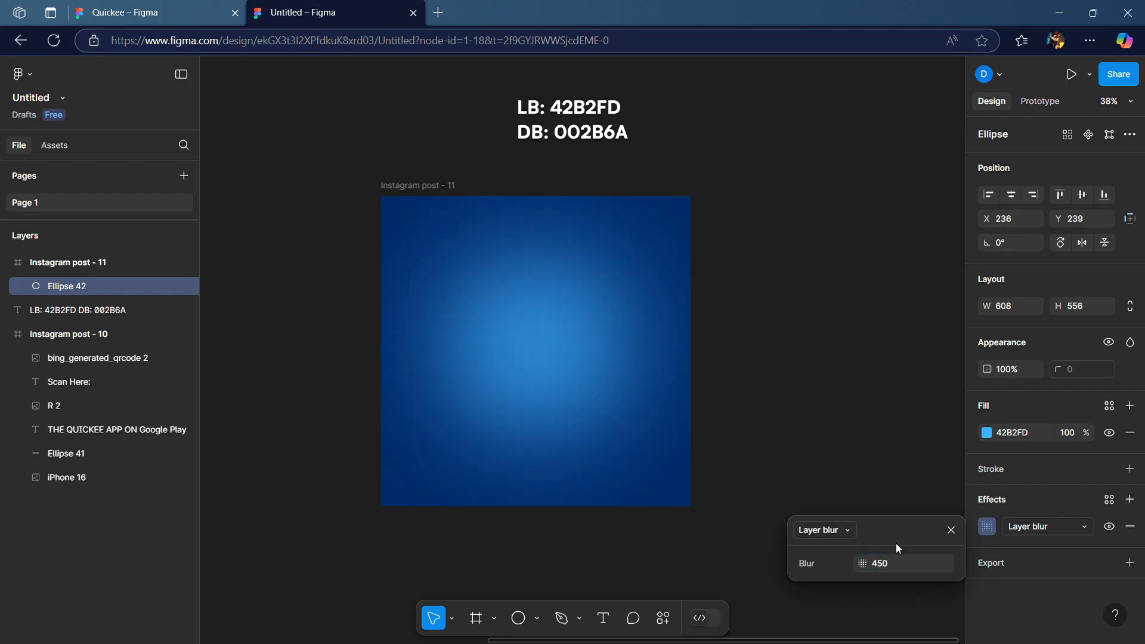
pyautogui.click(949, 530)
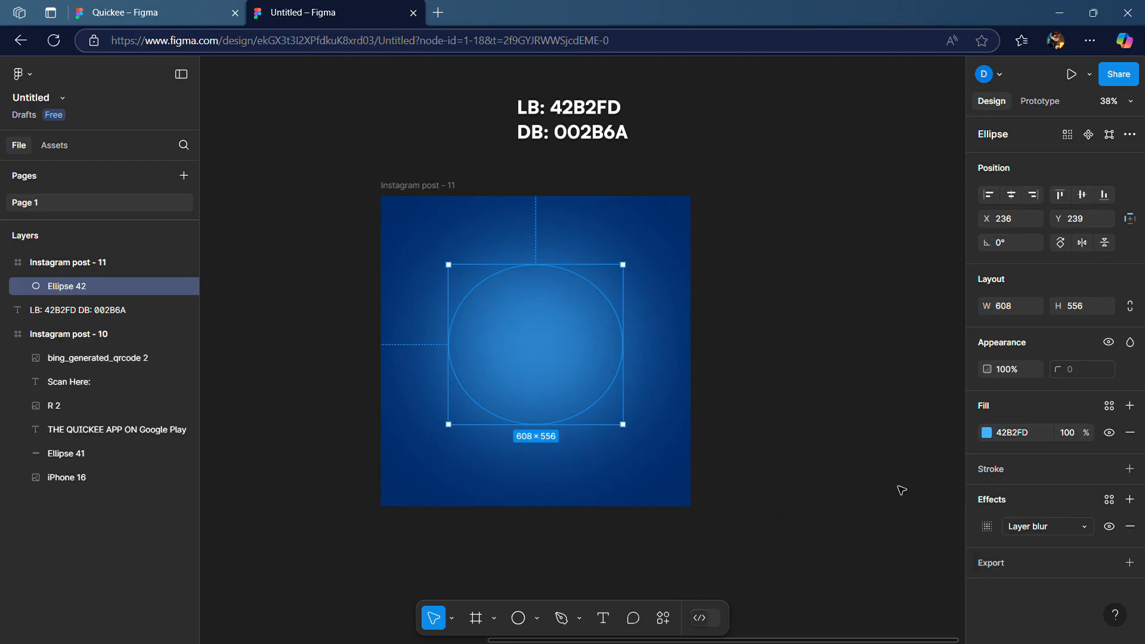
# Collapse the Instagram post - 10 layer group and lock the ellipse layer
pyautogui.click(919, 449)
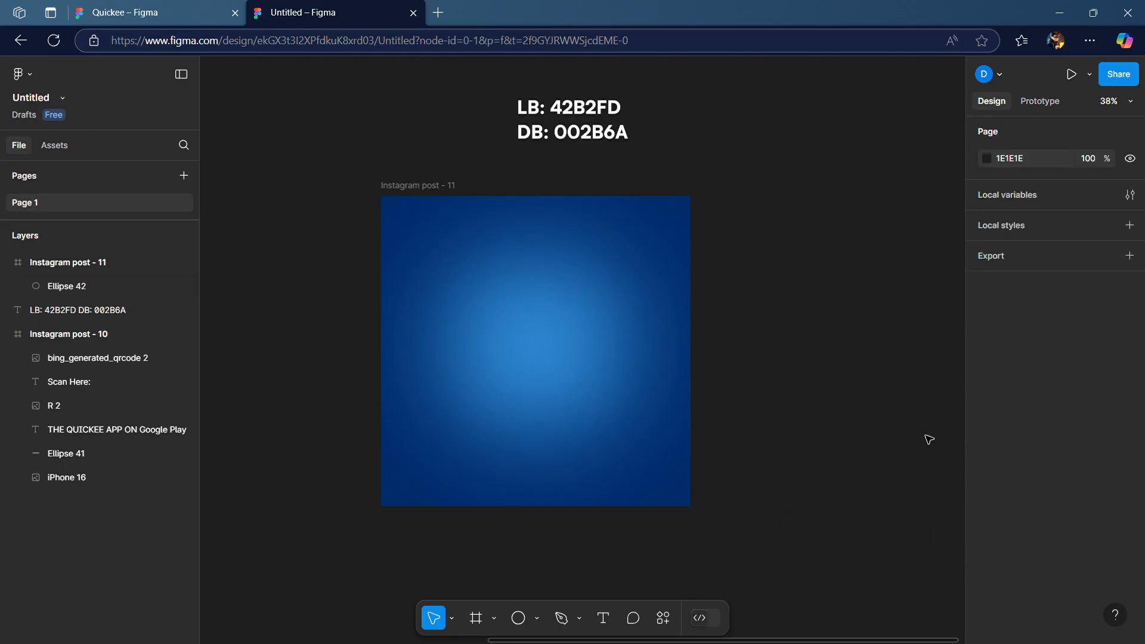
pyautogui.click(534, 335)
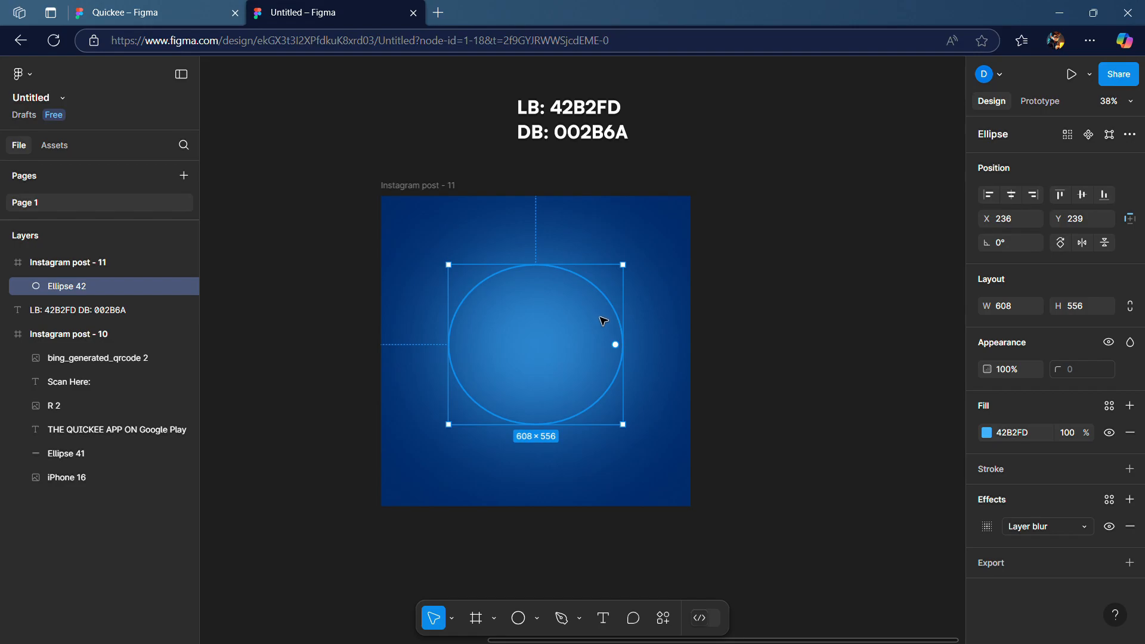
pyautogui.click(846, 288)
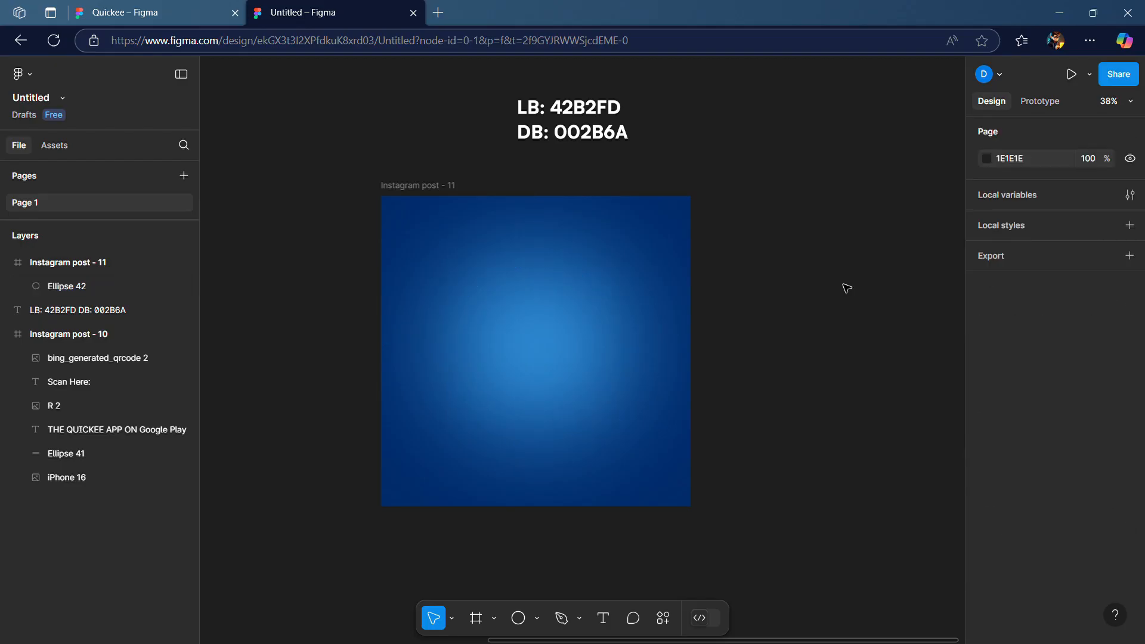
pyautogui.click(6, 335)
pyautogui.click(483, 316)
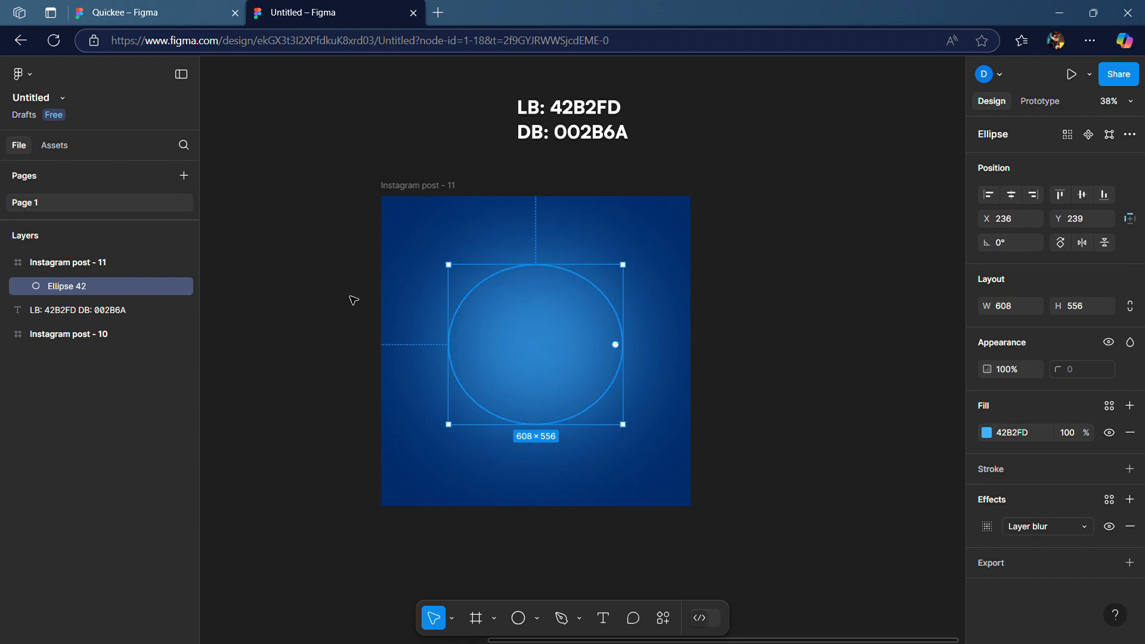
pyautogui.click(170, 286)
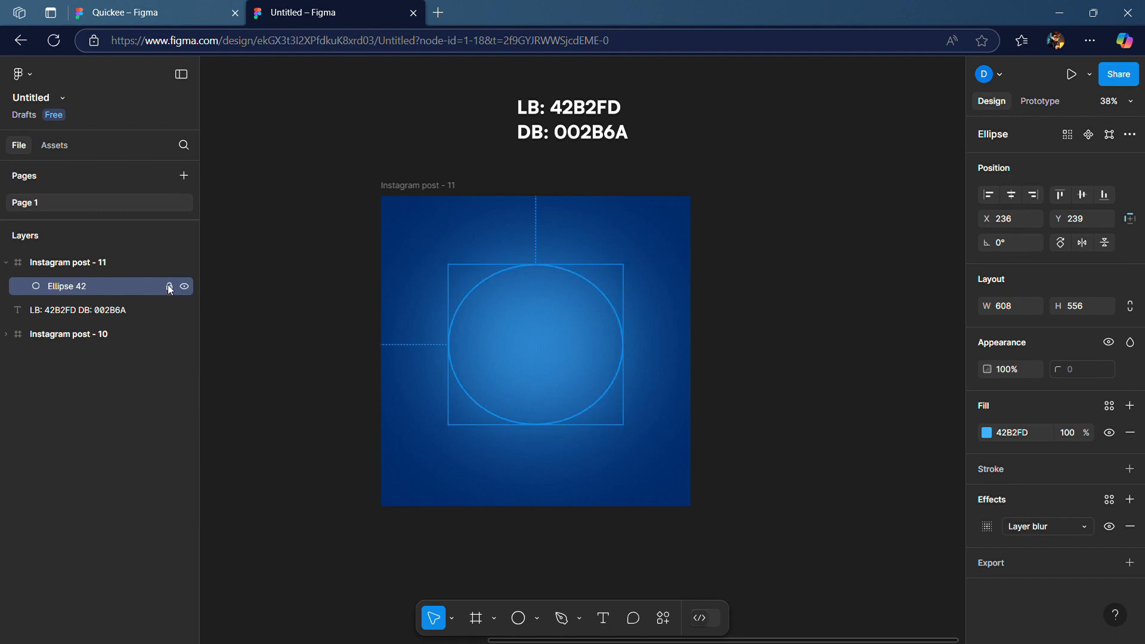
# Import the QuickKee app screenshot image onto the canvas beside the Instagram post - 11 frame
pyautogui.click(282, 280)
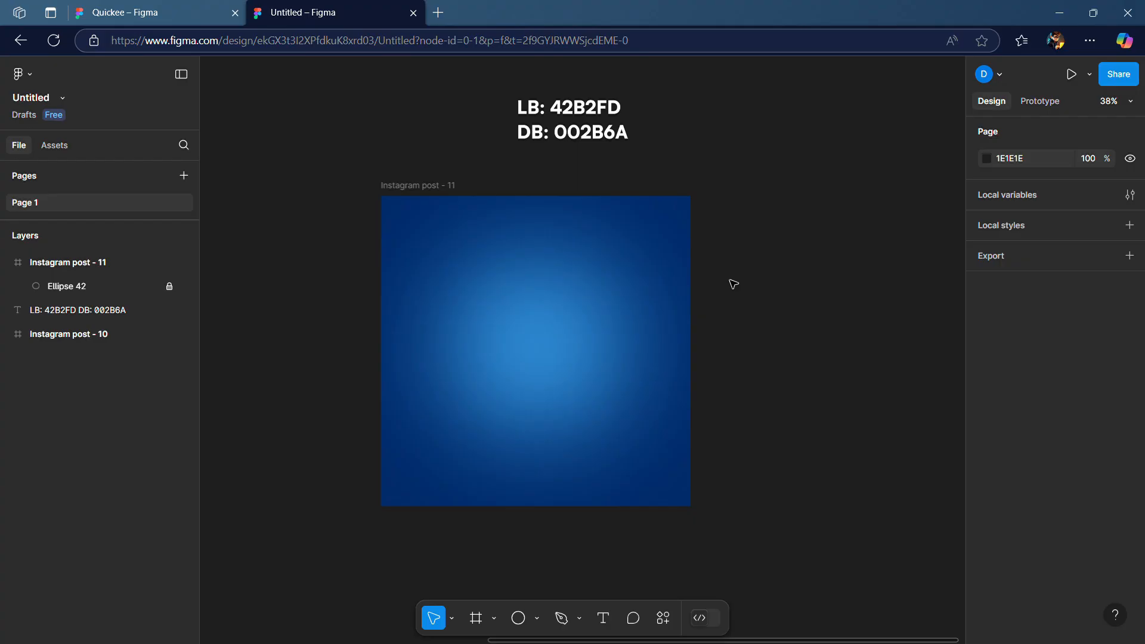
pyautogui.moveTo(729, 281); pyautogui.dragTo(726, 294)
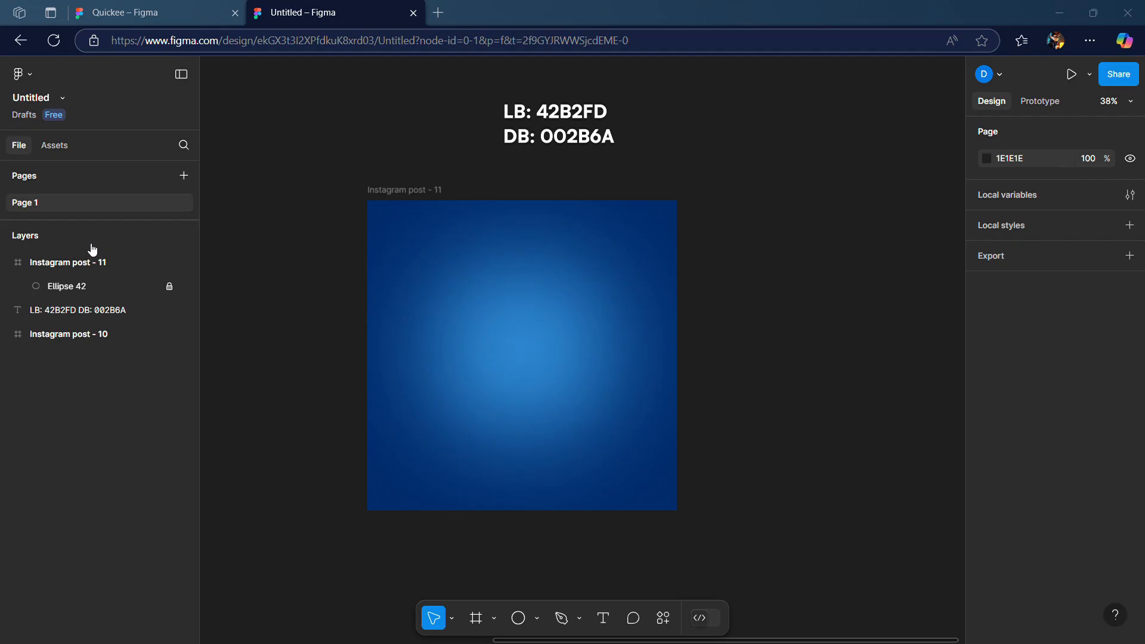
pyautogui.moveTo(1088, 20); pyautogui.dragTo(794, 245)
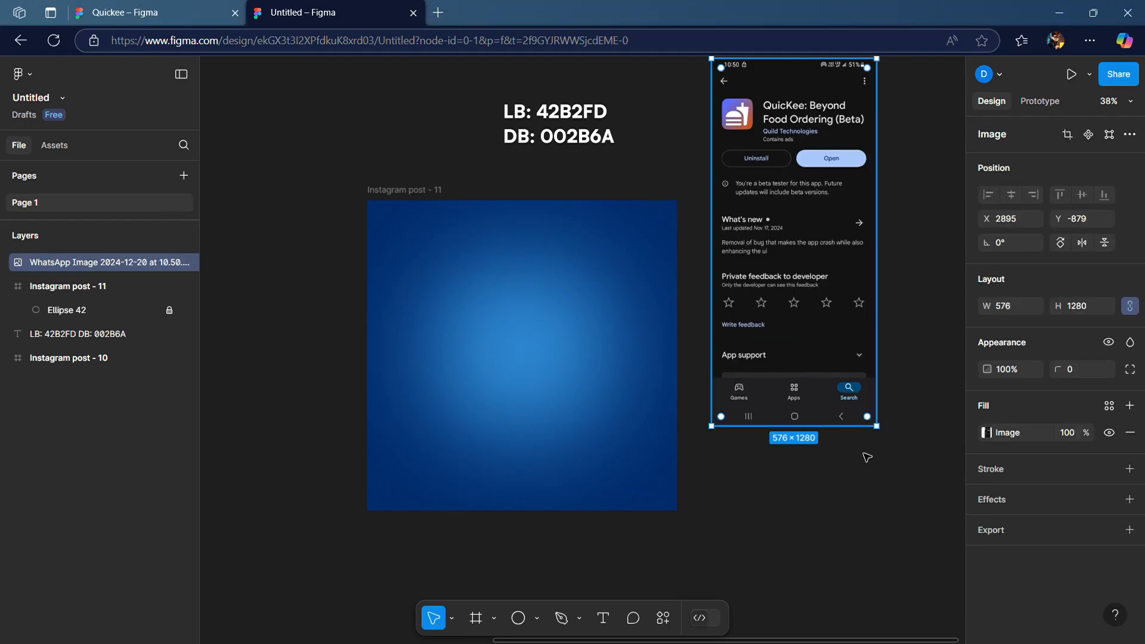
pyautogui.moveTo(787, 503); pyautogui.dragTo(719, 540)
pyautogui.moveTo(771, 492); pyautogui.dragTo(718, 486)
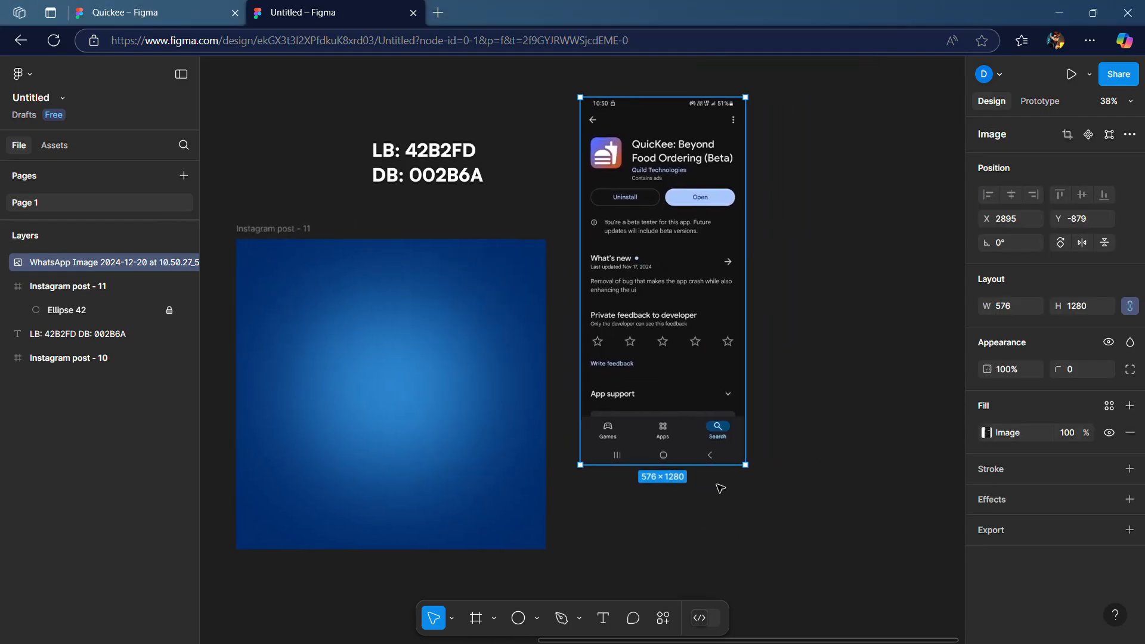
pyautogui.click(765, 278)
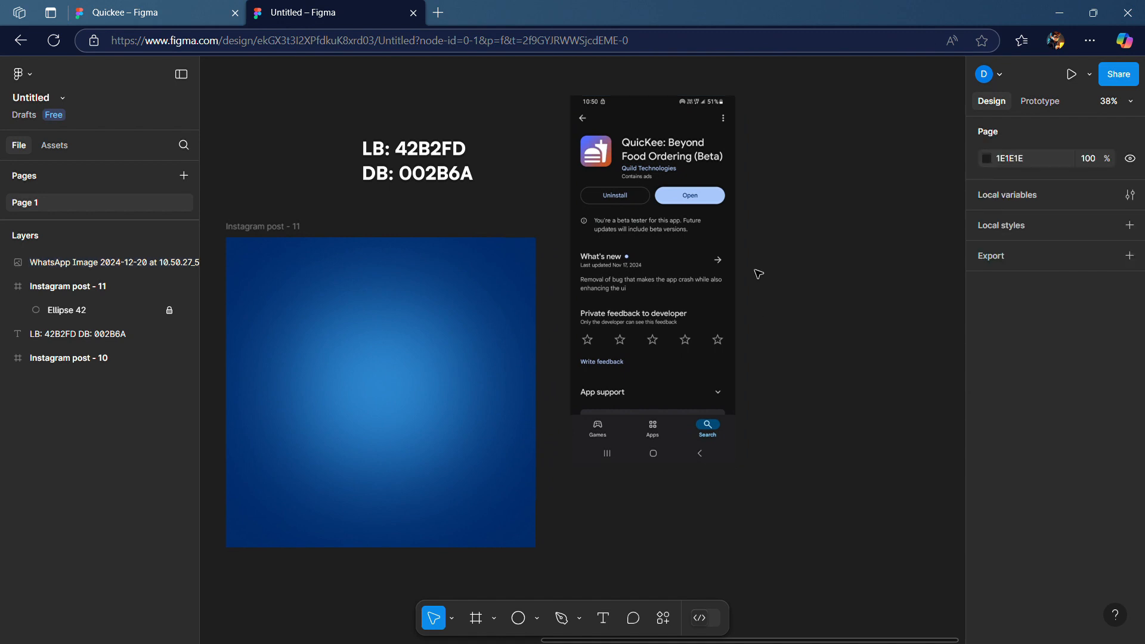
# Launch the Mockup3D-Mockup Texturing plugin and open its Devices Mockups category
pyautogui.rightClick(756, 270)
pyautogui.moveTo(811, 398)
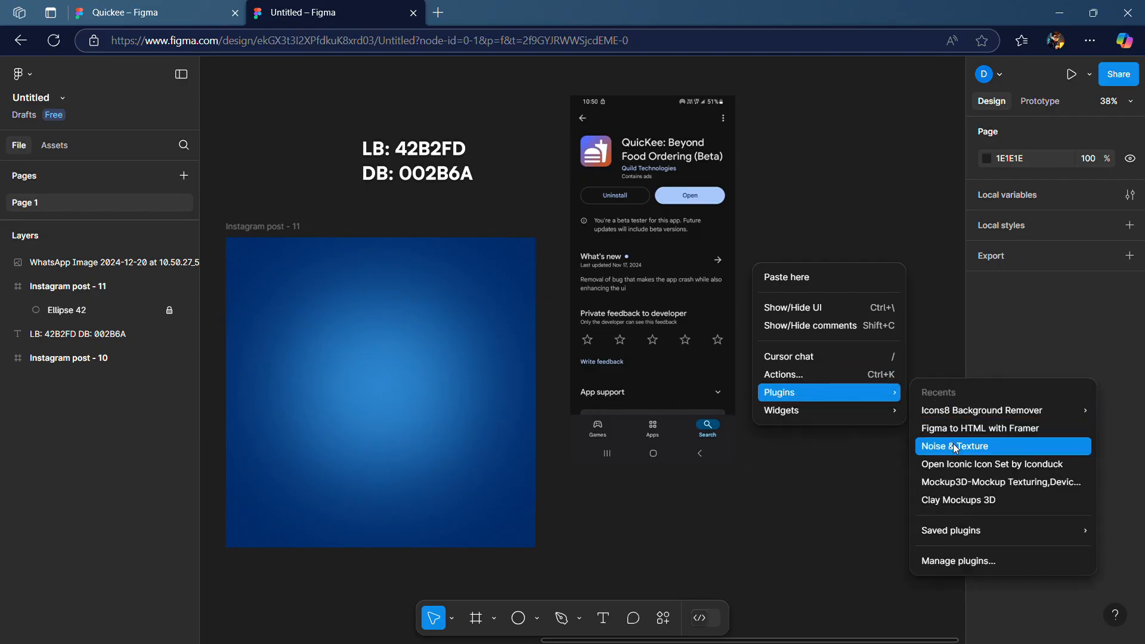
pyautogui.click(960, 482)
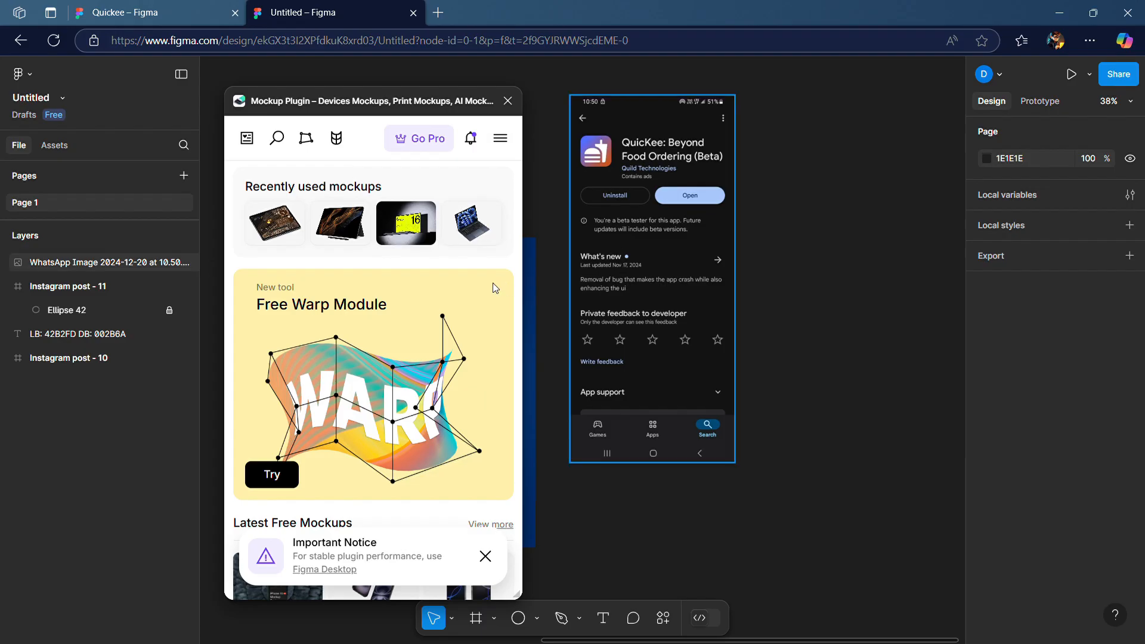
pyautogui.click(499, 143)
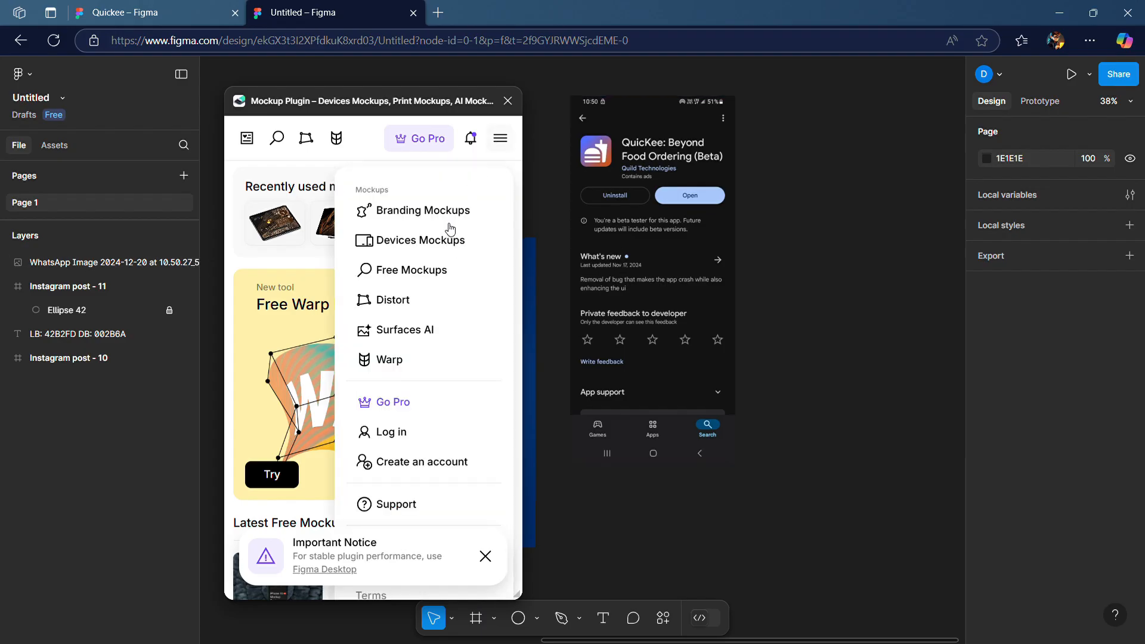
pyautogui.click(401, 241)
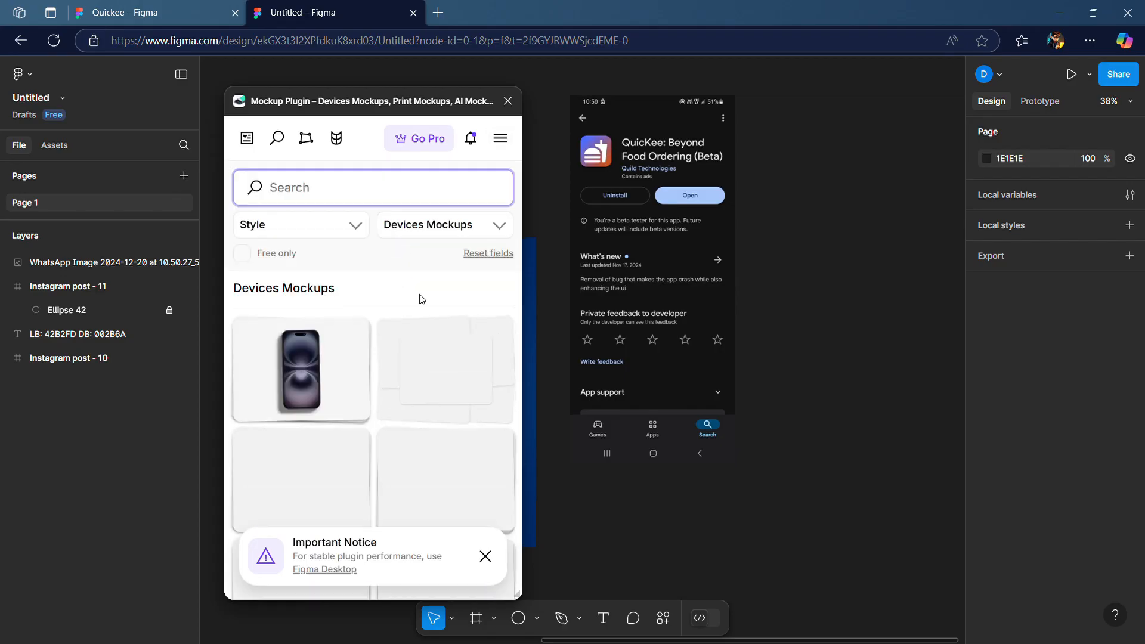
# Filter the device mockups to free ones only and choose the iPhone 15 mockup
pyautogui.scroll(-1, 398, 280)
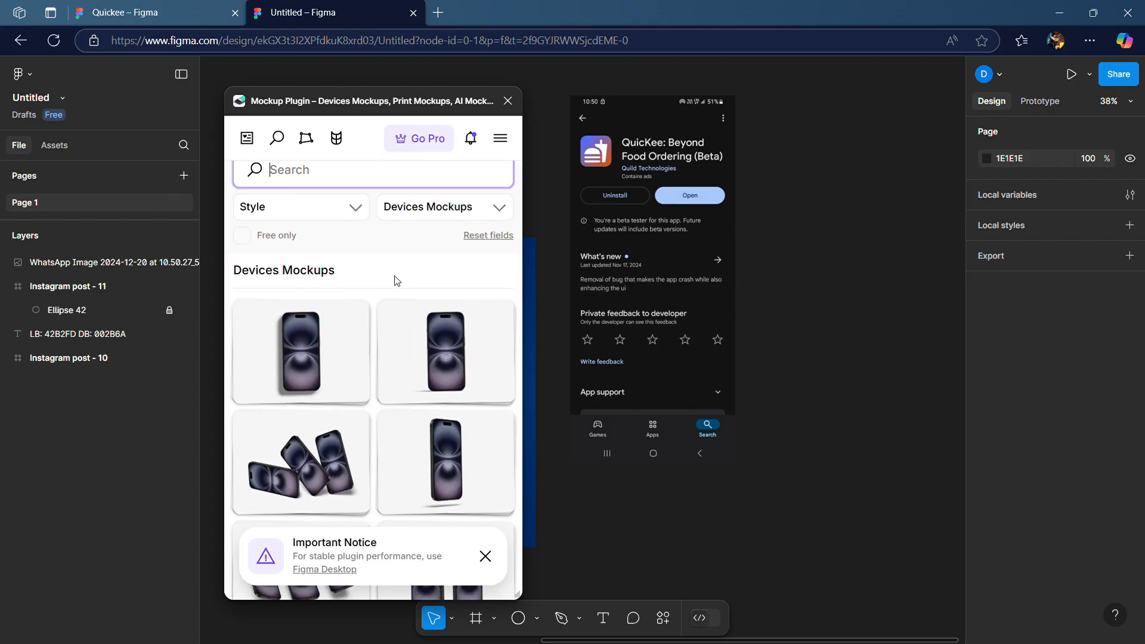
pyautogui.scroll(-5, 397, 281)
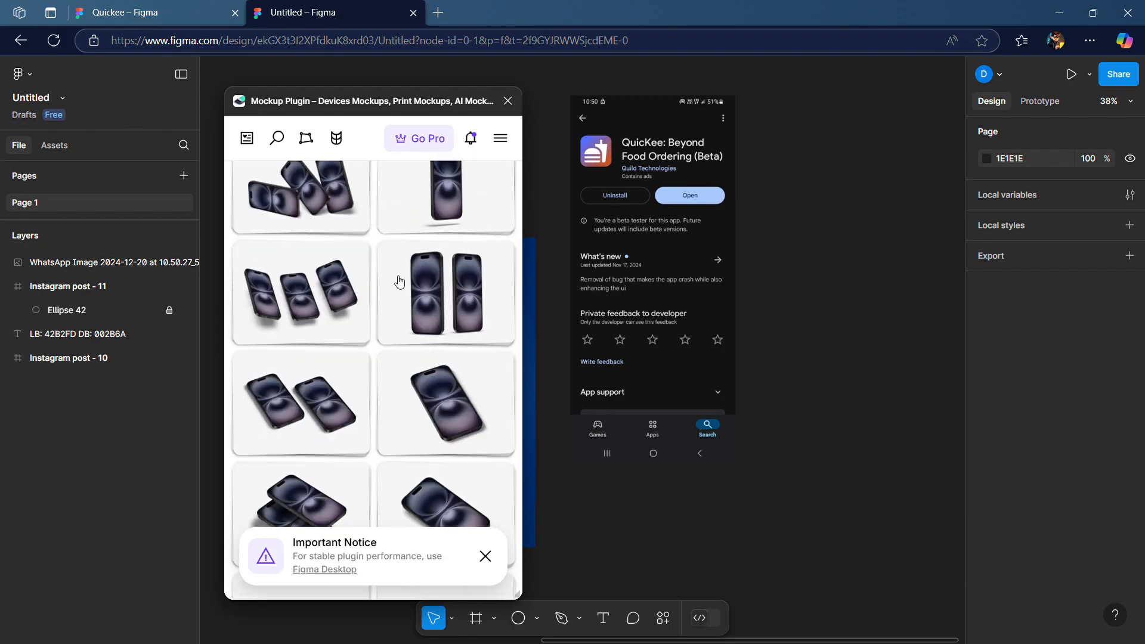
pyautogui.scroll(-4, 400, 285)
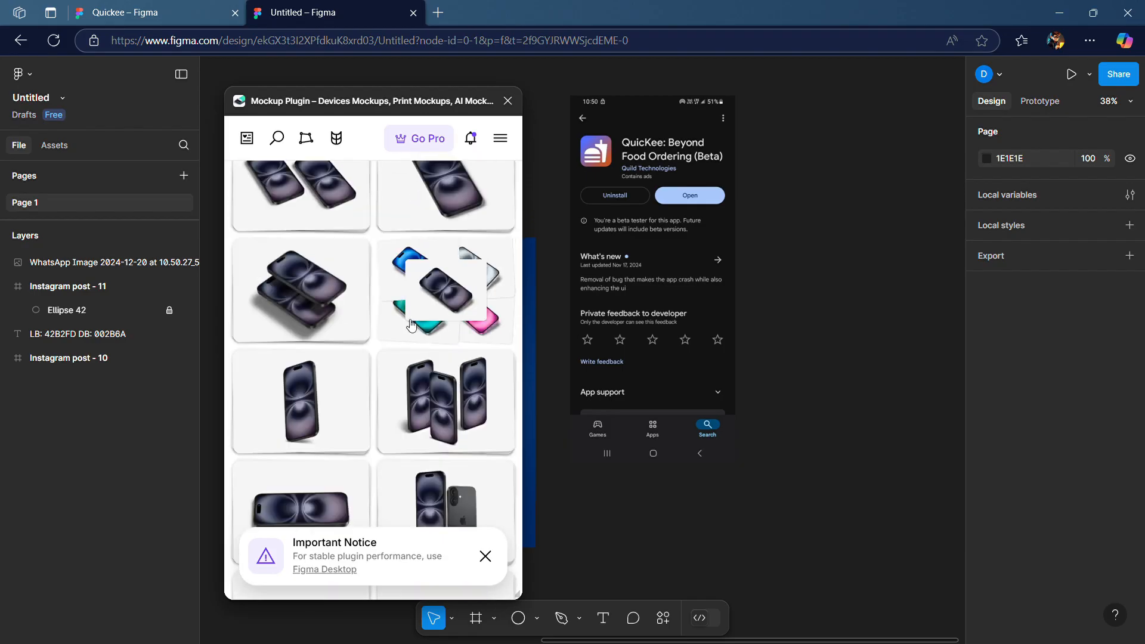
pyautogui.scroll(10, 411, 311)
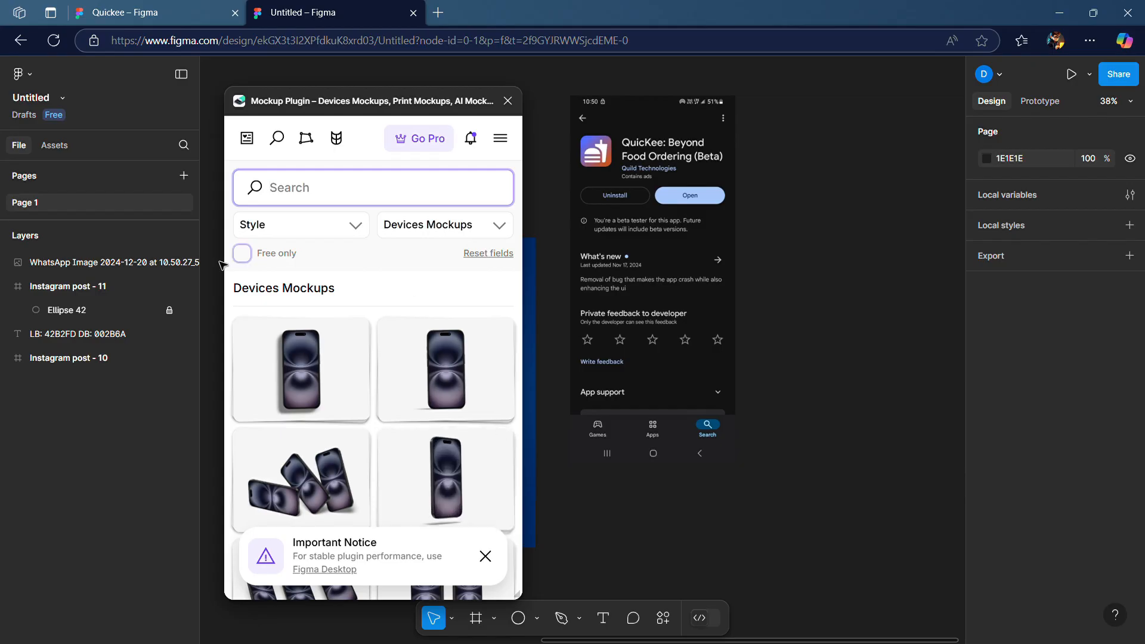
pyautogui.click(242, 253)
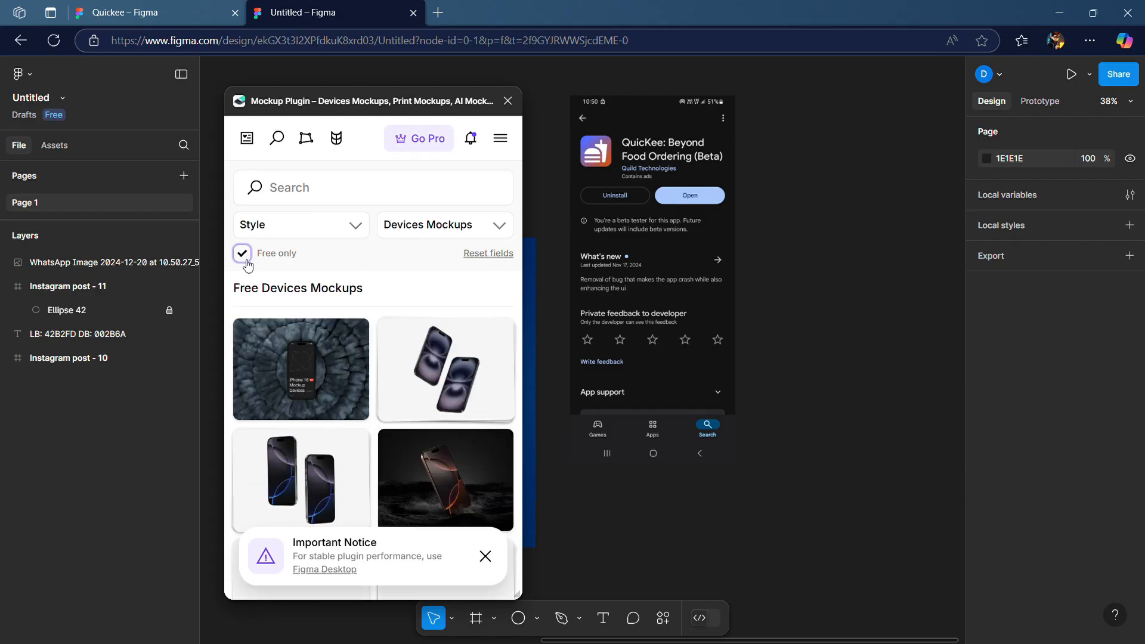
pyautogui.scroll(-6, 434, 292)
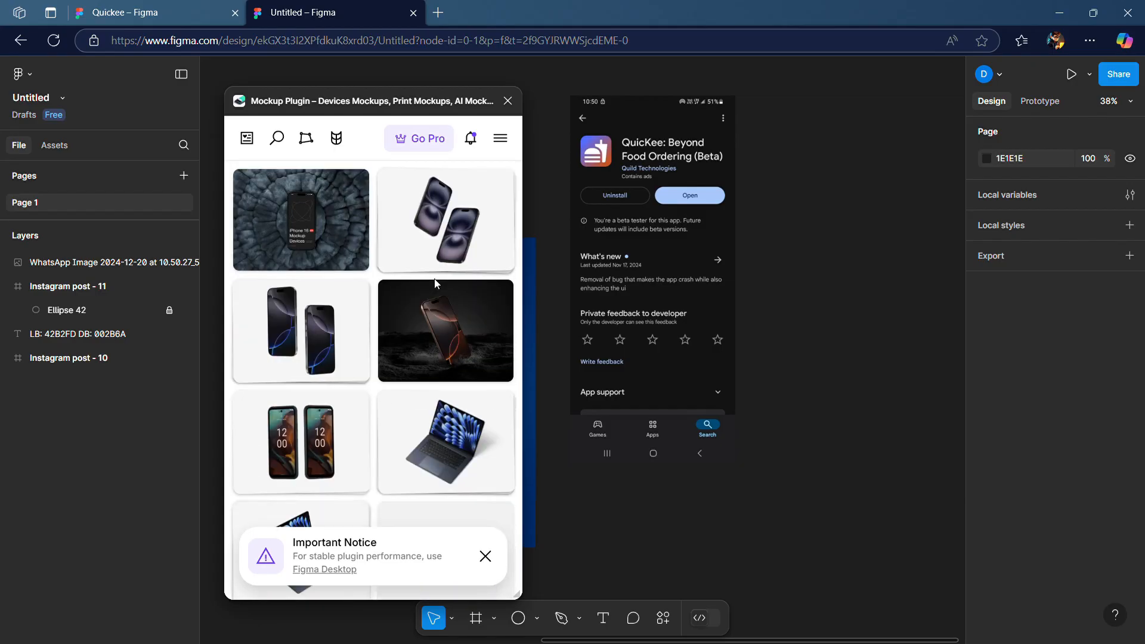
pyautogui.scroll(-1, 437, 284)
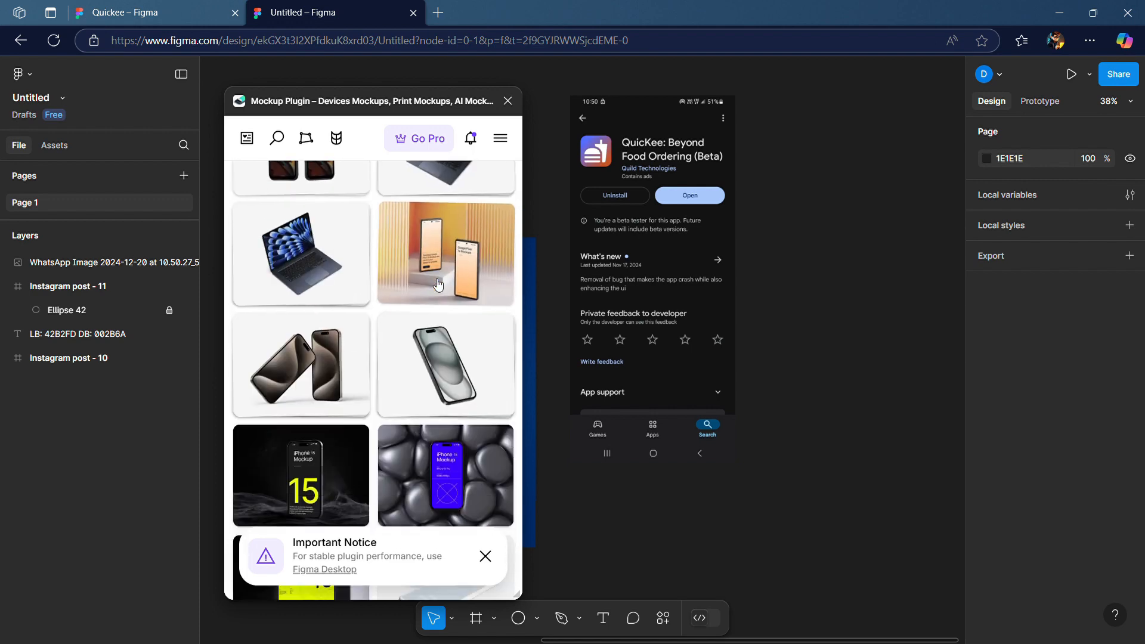
pyautogui.scroll(-2, 432, 340)
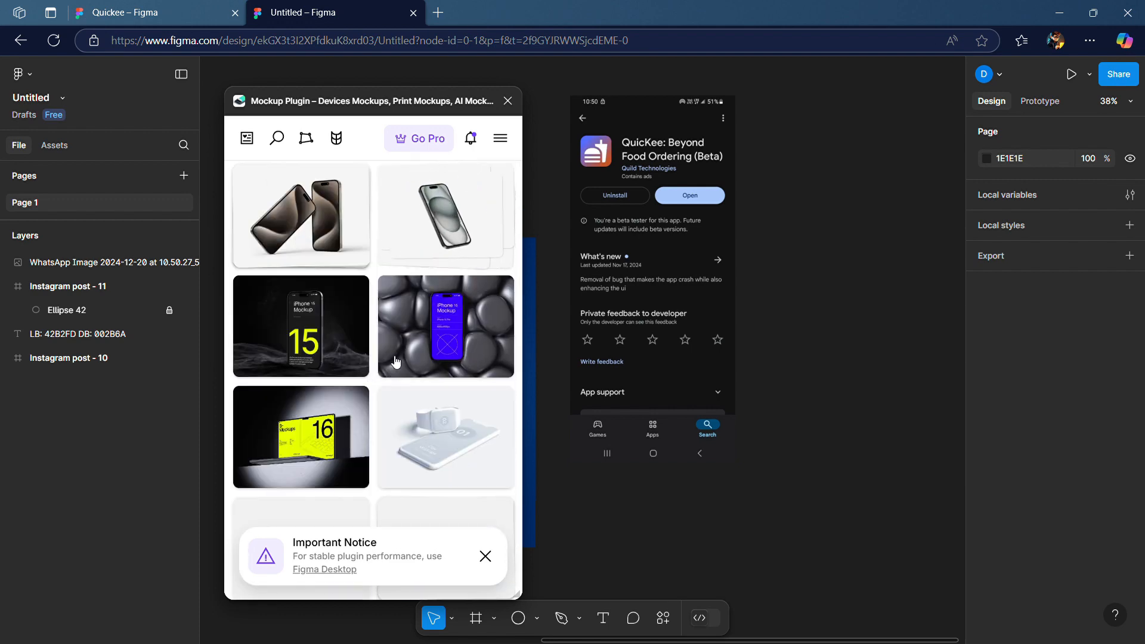
pyautogui.scroll(1, 415, 325)
pyautogui.scroll(1, 414, 325)
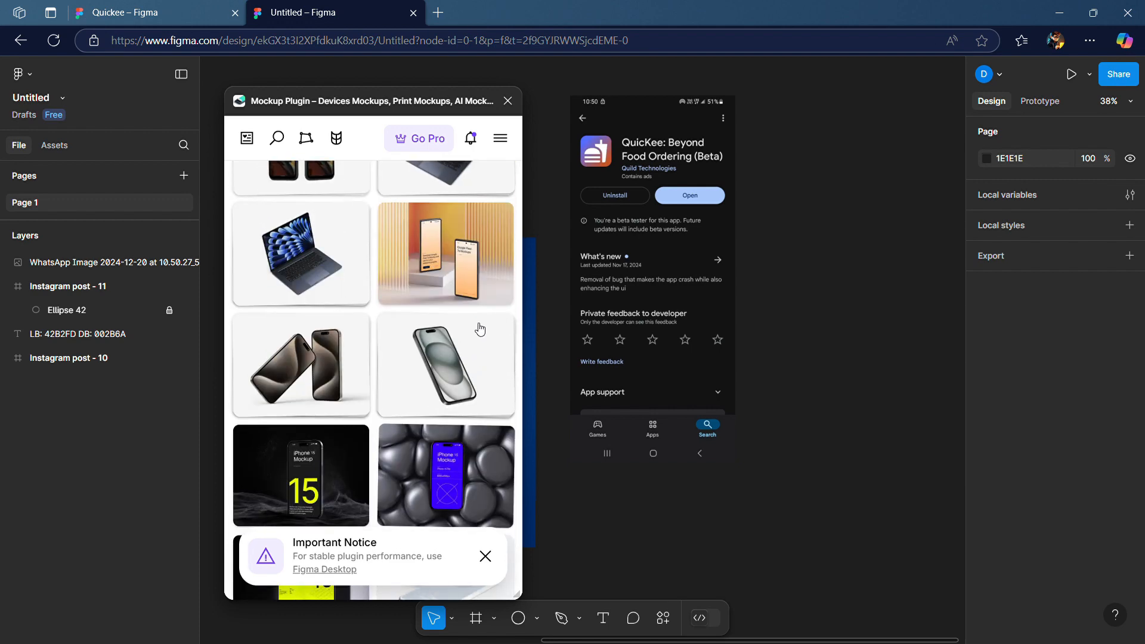
pyautogui.click(440, 363)
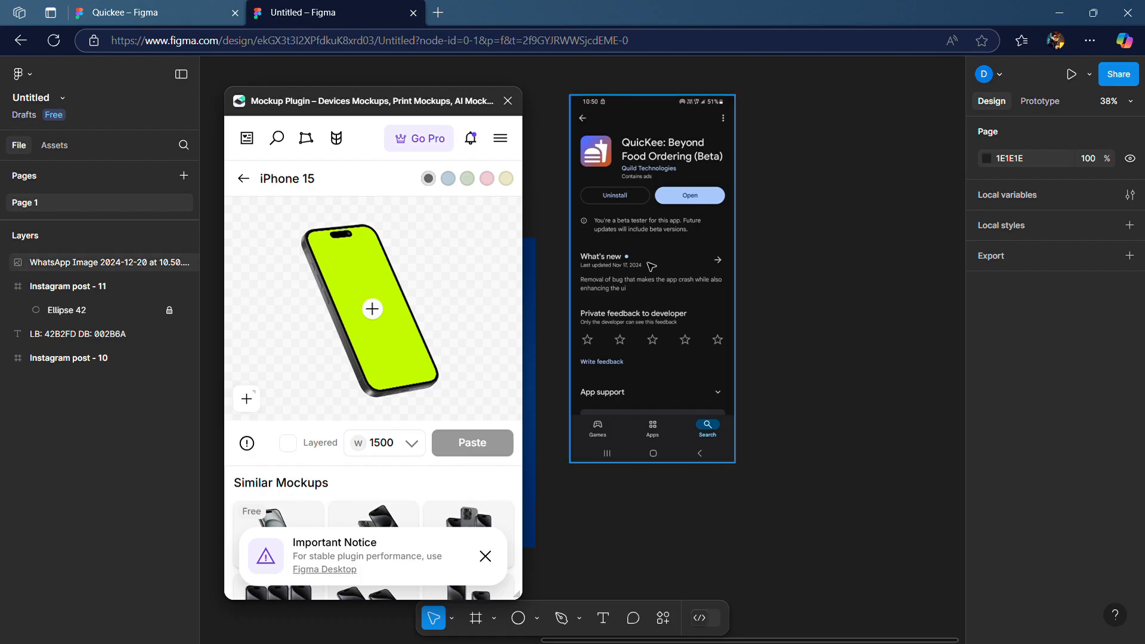
# Flip the app screenshot image horizontally
pyautogui.click(666, 222)
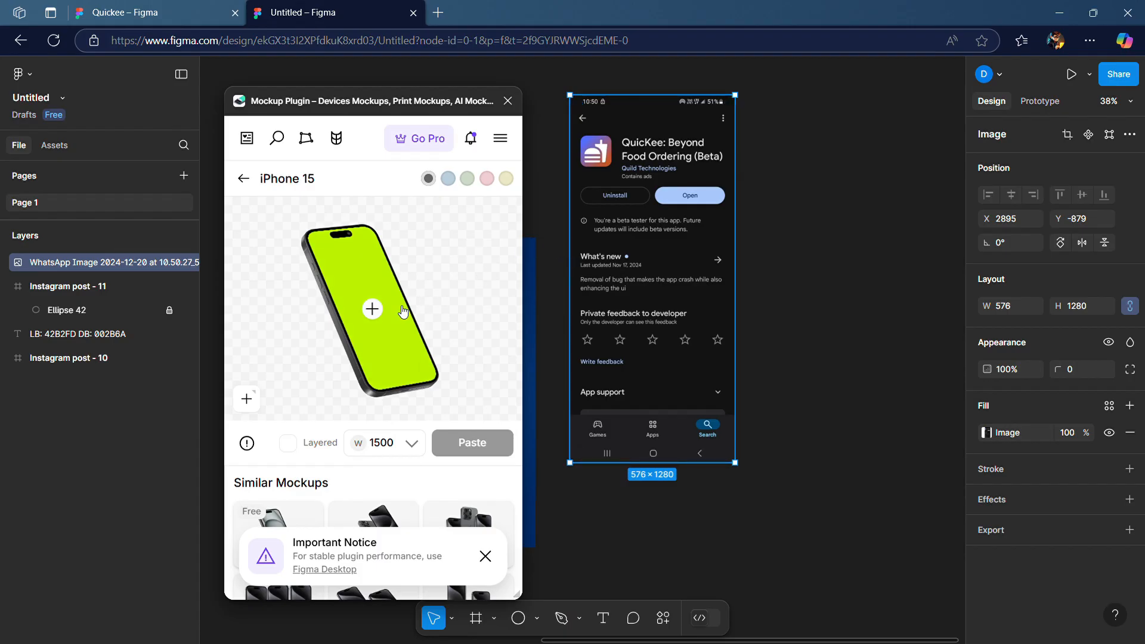
pyautogui.rightClick(623, 164)
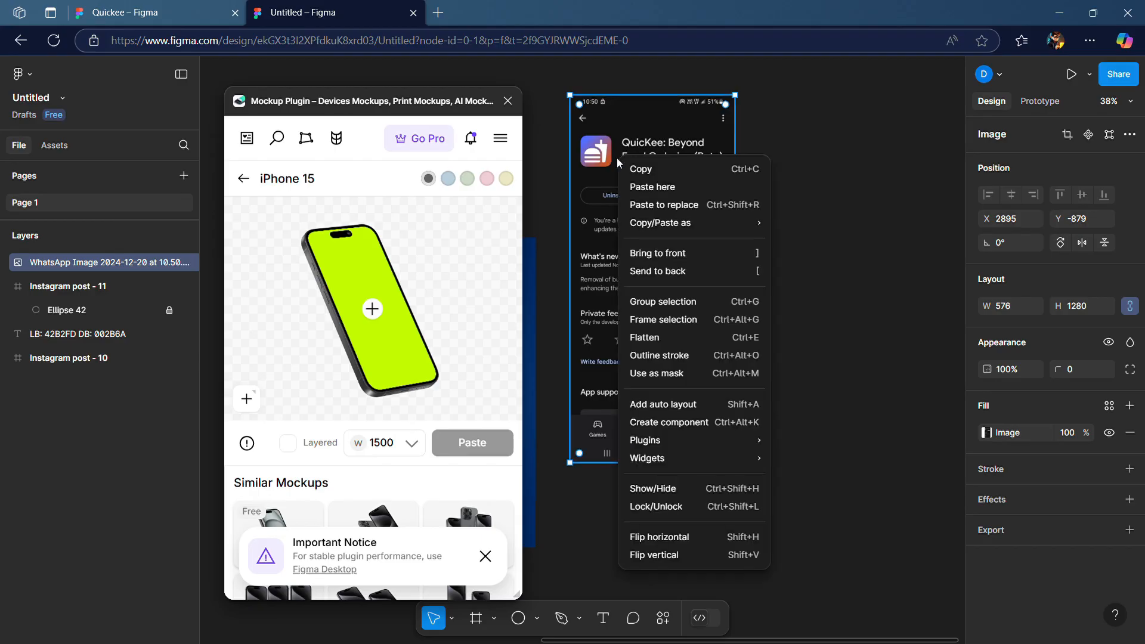
pyautogui.click(691, 538)
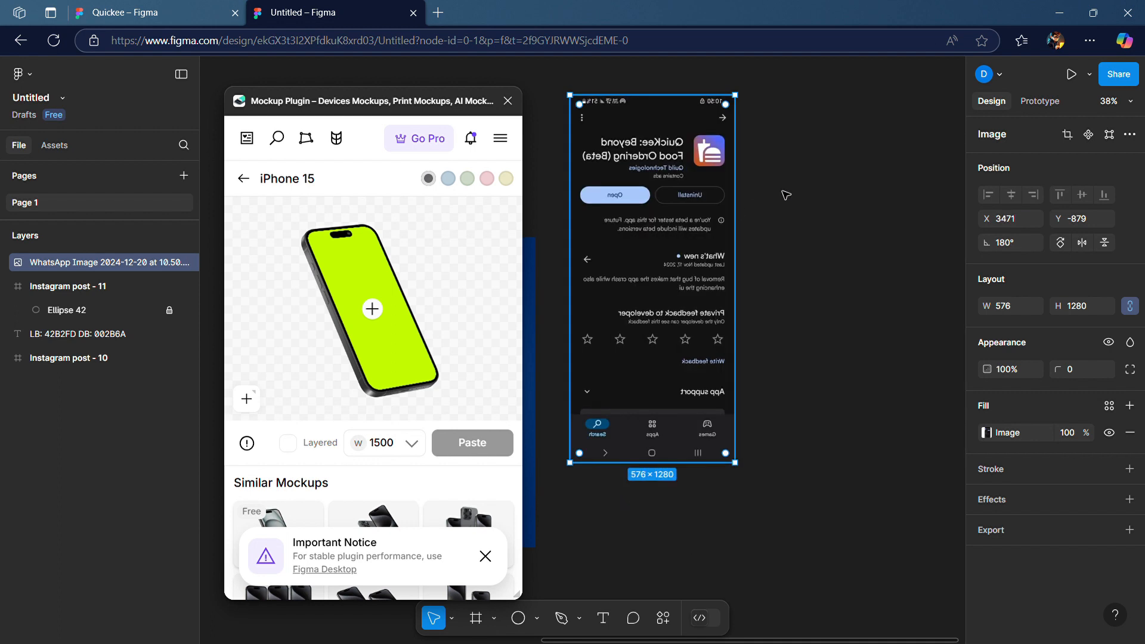
# Start adding a screen to the mockup and resize the screenshot to width 1179 and height 2556
pyautogui.click(374, 310)
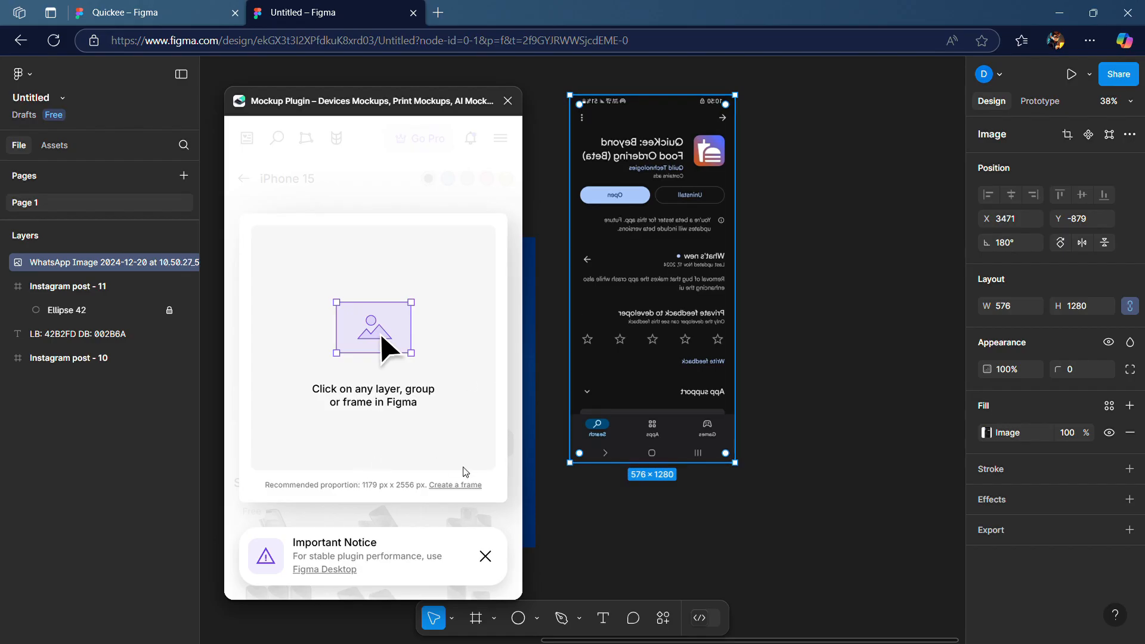
pyautogui.click(1012, 313)
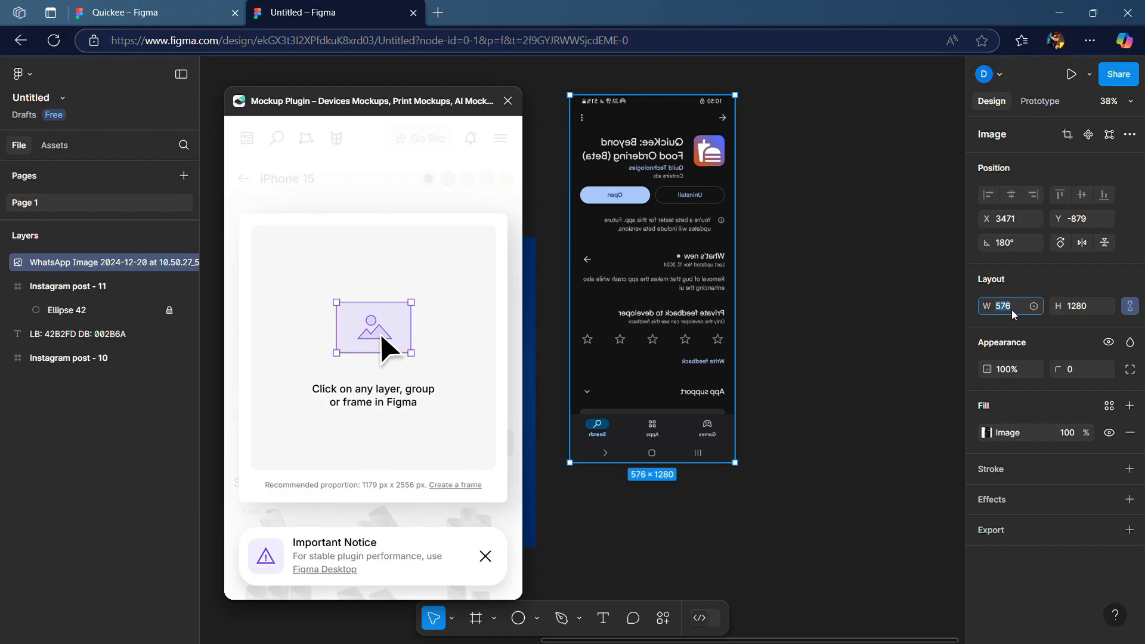
pyautogui.write('1179')
pyautogui.click(1084, 314)
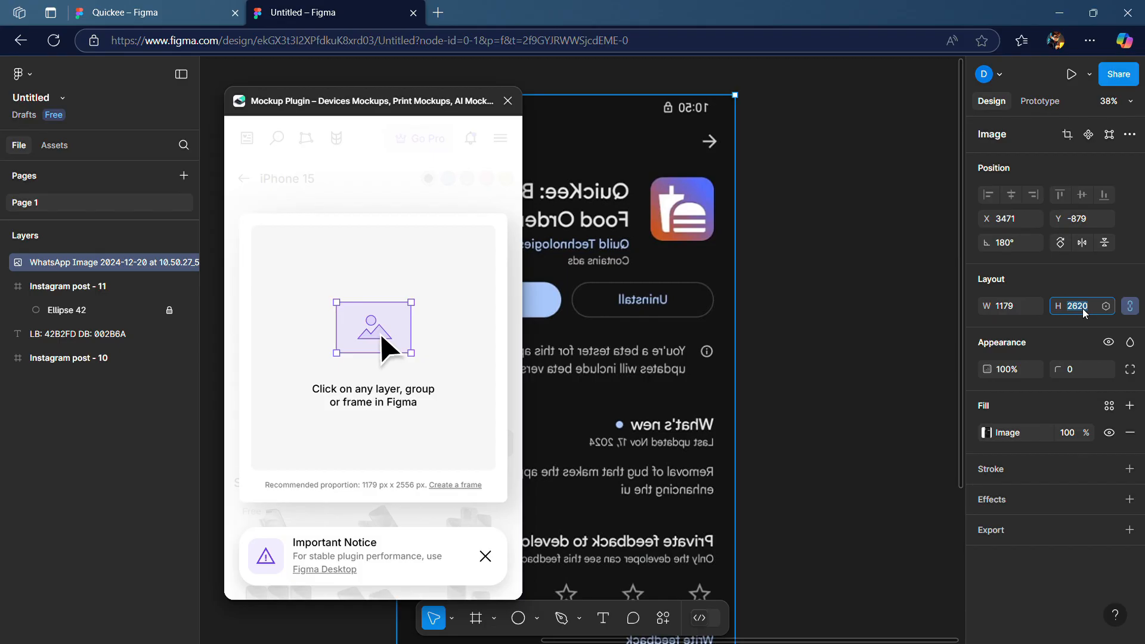
pyautogui.write('2556')
pyautogui.press('Return')
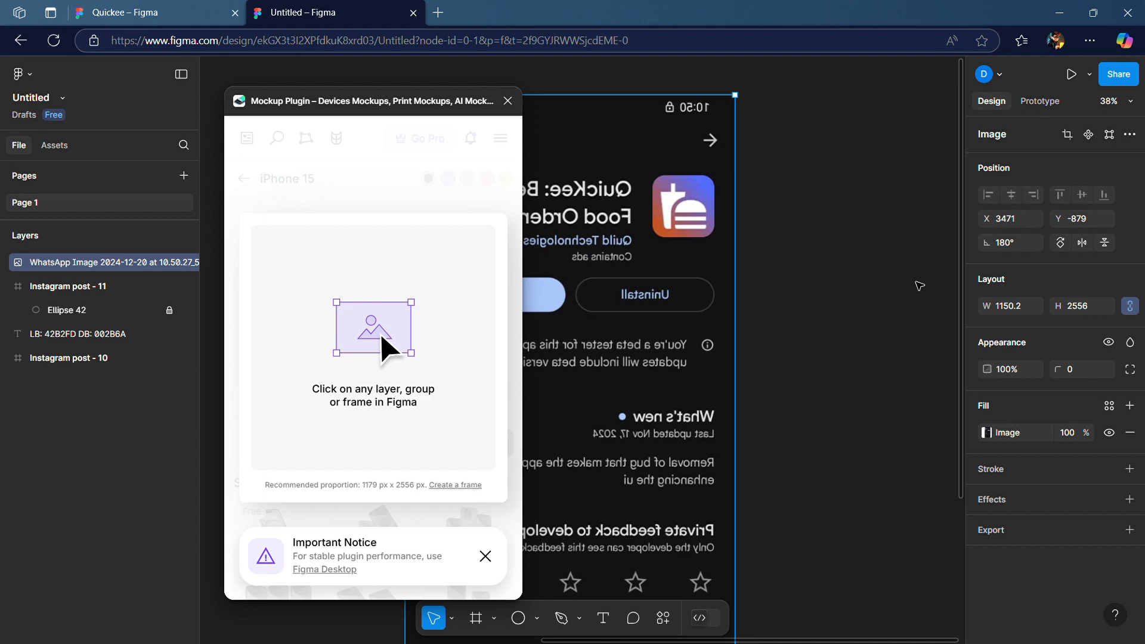
# Assign the app screenshot as the iPhone 15 mockup's screen and crop it to fit
pyautogui.click(919, 286)
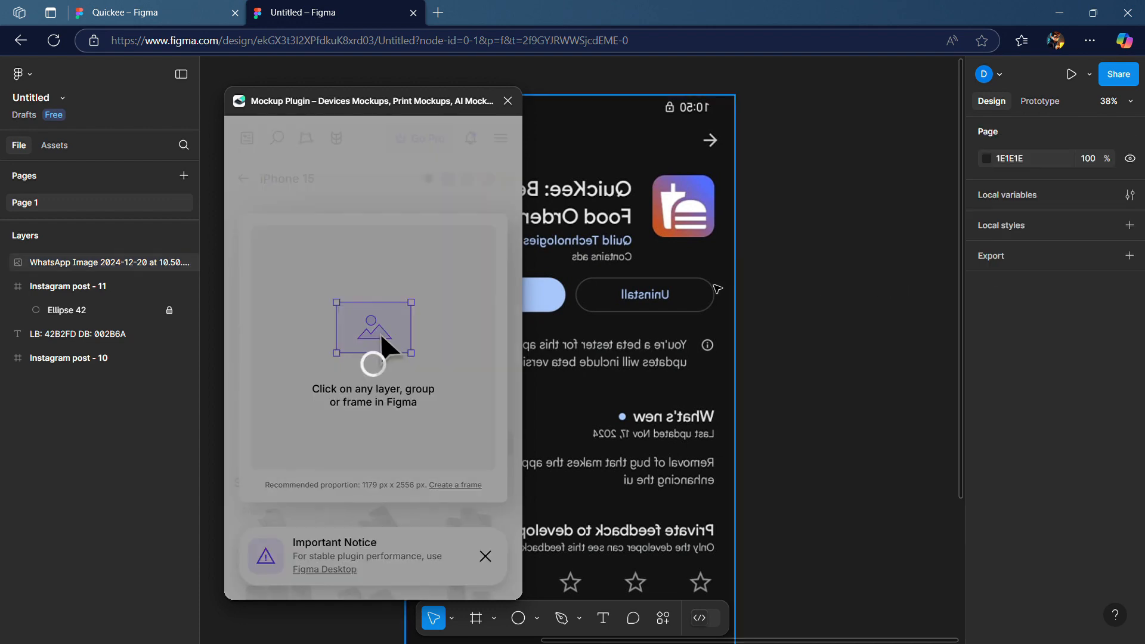
pyautogui.click(718, 289)
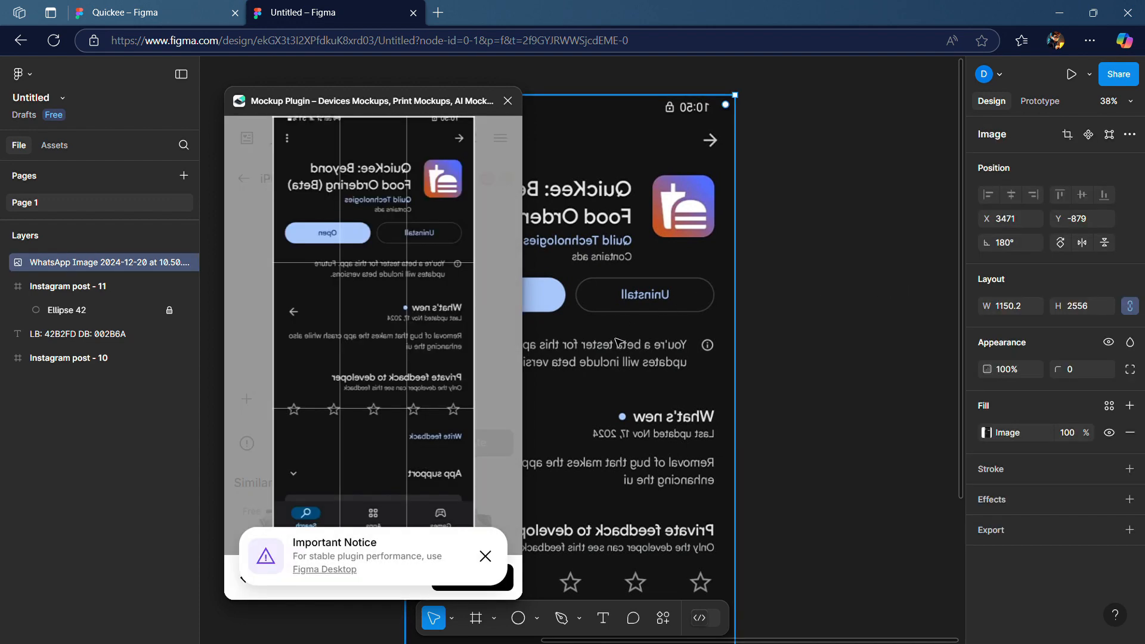
pyautogui.click(485, 557)
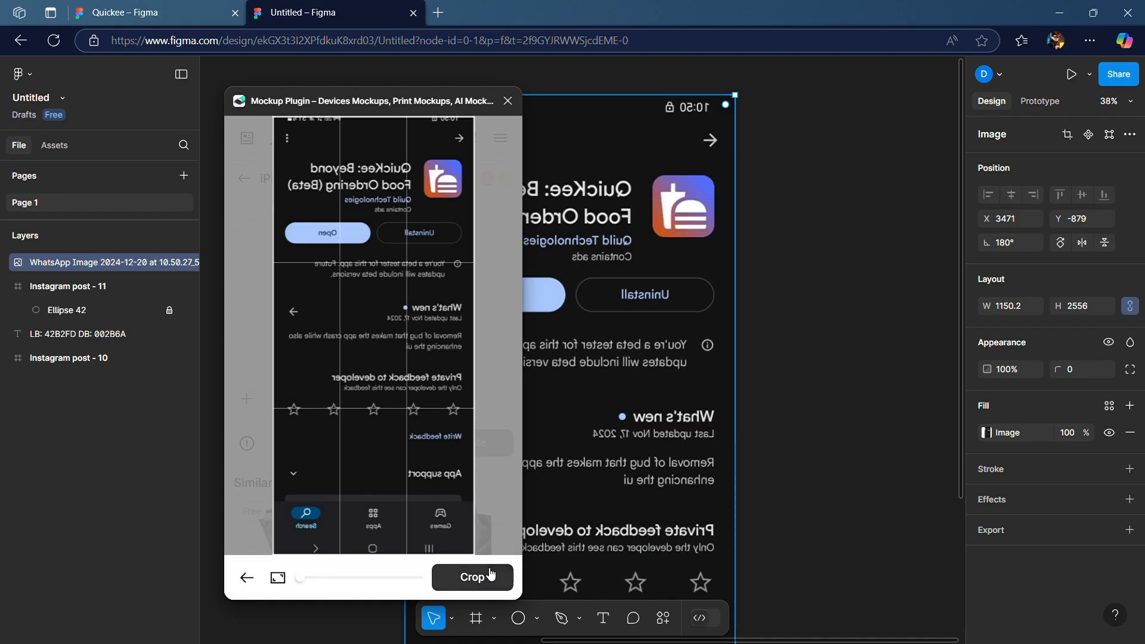
pyautogui.click(490, 575)
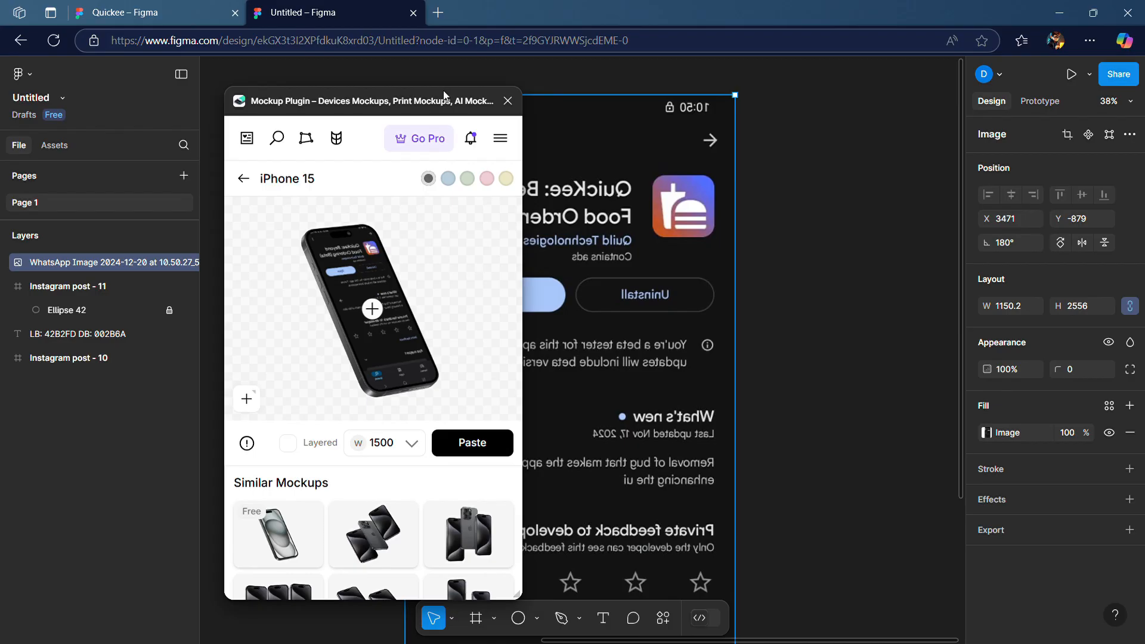
# Delete the original app screenshot image and close the mockup plugin
pyautogui.moveTo(597, 108); pyautogui.dragTo(714, 105)
pyautogui.press('Delete')
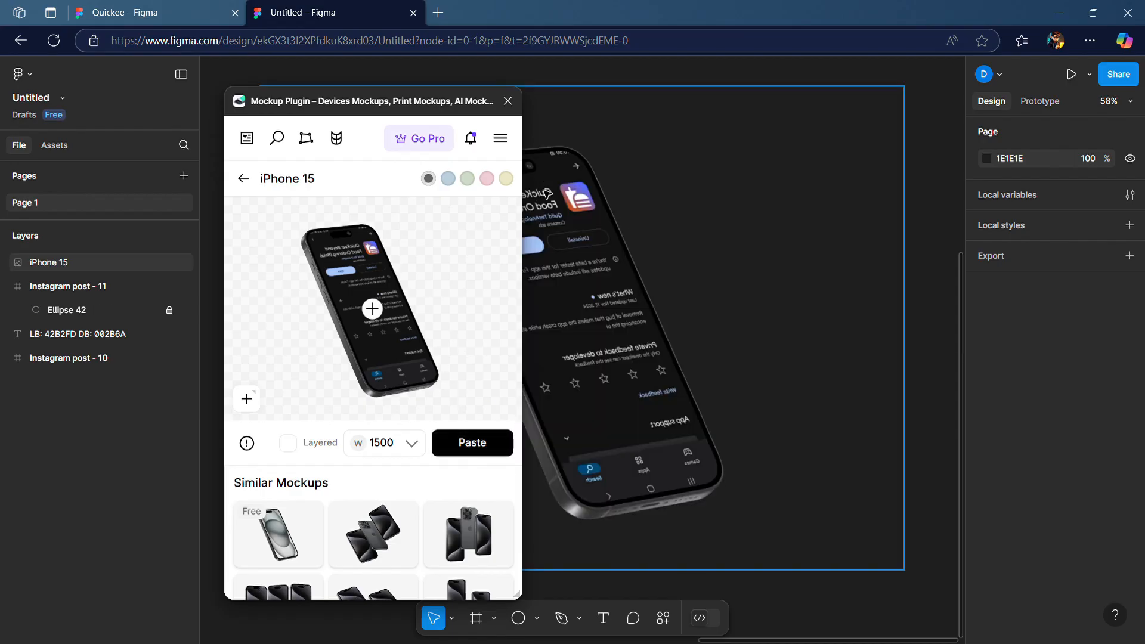
pyautogui.click(508, 101)
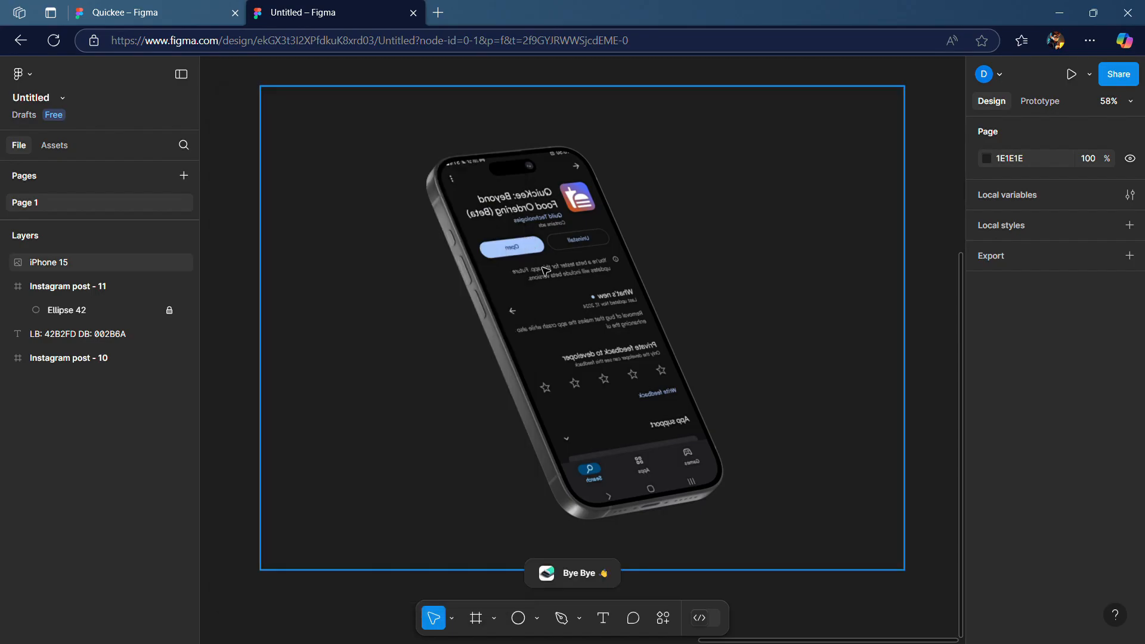
# Scale the iPhone 15 mockup down to about 703 × 546
pyautogui.scroll(-5, 546, 271)
pyautogui.scroll(1, 546, 271)
pyautogui.click(545, 271)
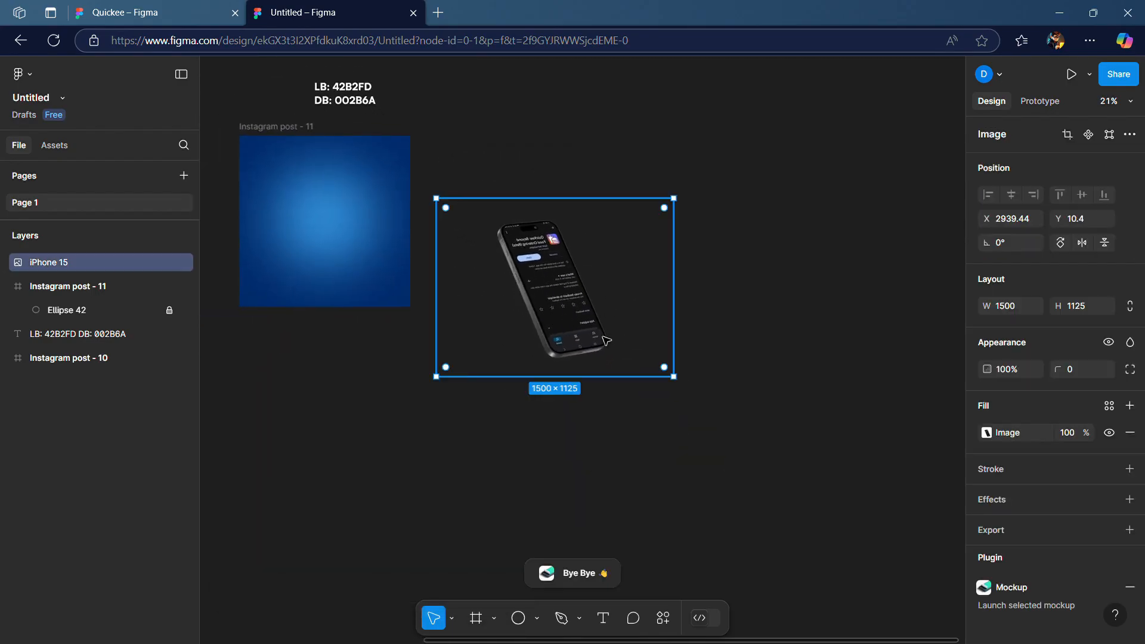
pyautogui.moveTo(684, 390); pyautogui.dragTo(558, 298)
# Move the iPhone 15 mockup into the Instagram post - 11 frame over the blue glow
pyautogui.scroll(4, 532, 271)
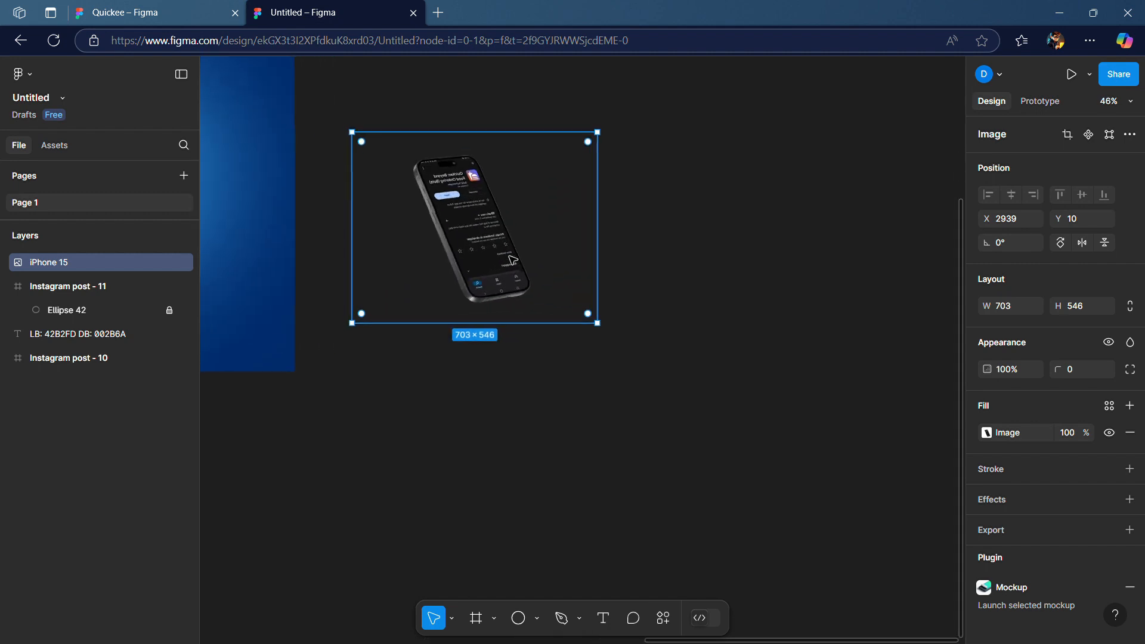
pyautogui.hscroll(-3, 570, 274)
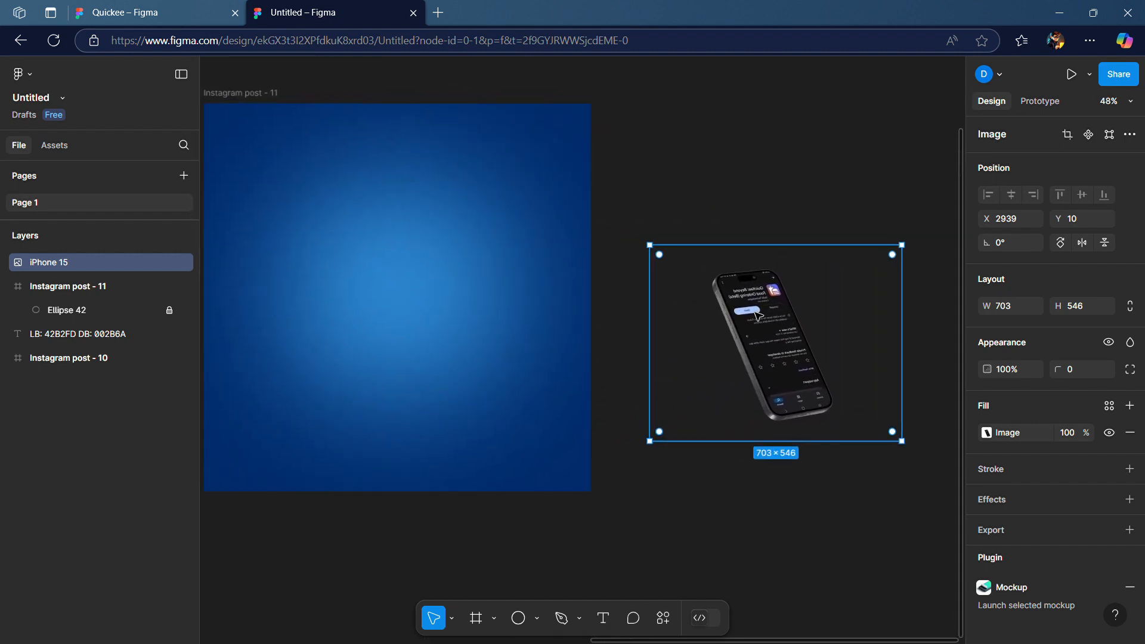
pyautogui.moveTo(703, 309); pyautogui.dragTo(336, 248)
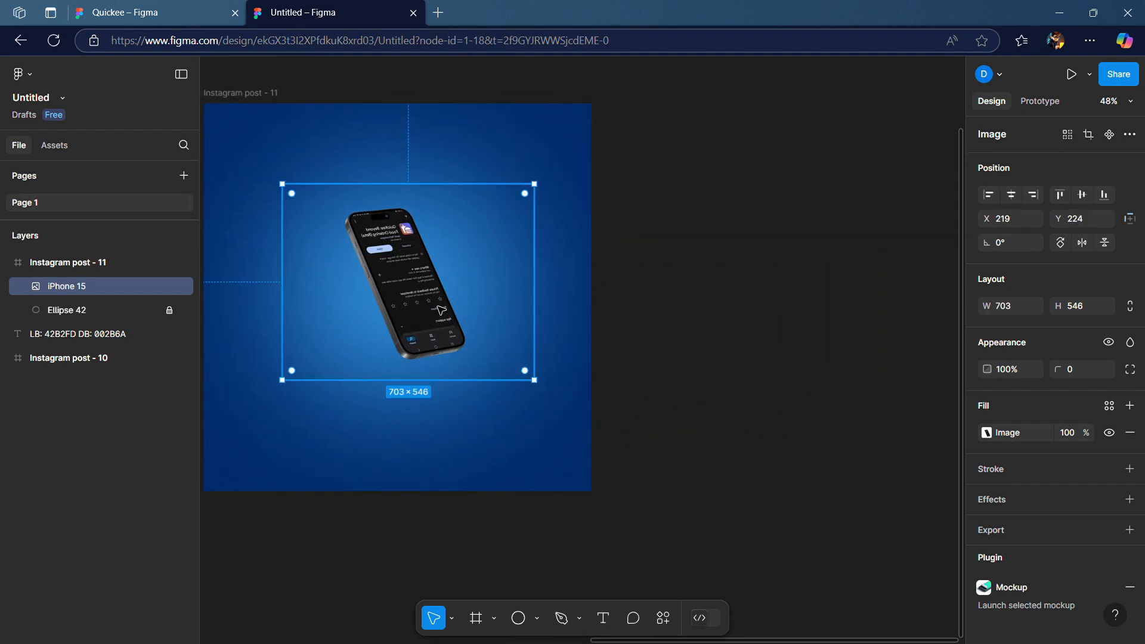
# Enlarge the iPhone 15 mockup to about 797 × 640 and flip it so its screen reads correctly
pyautogui.moveTo(548, 395); pyautogui.dragTo(582, 428)
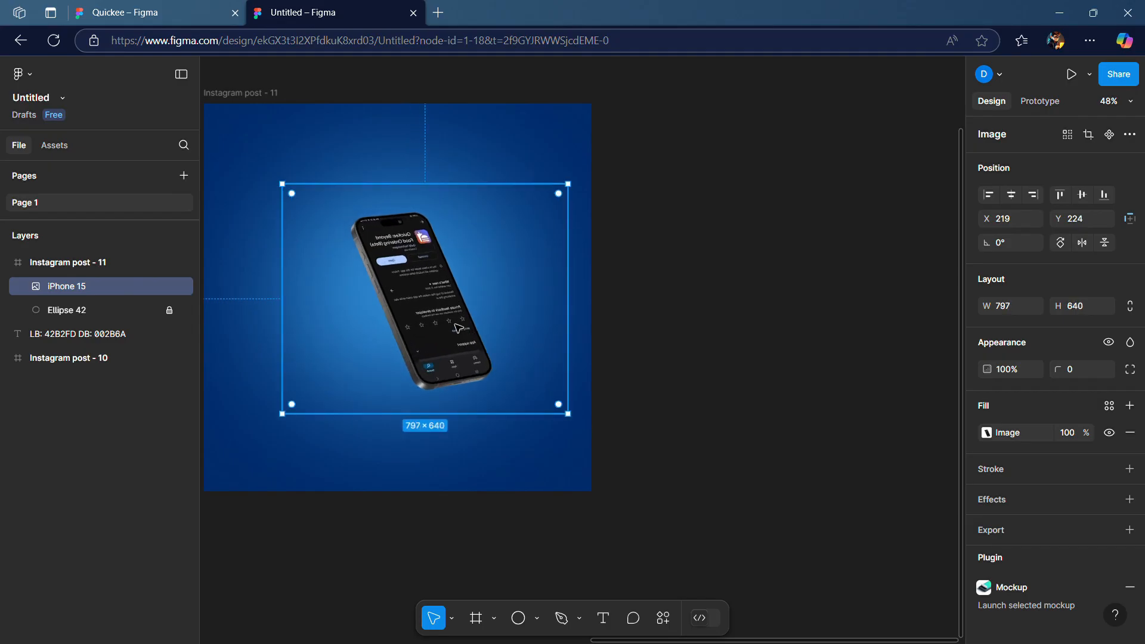
pyautogui.rightClick(453, 405)
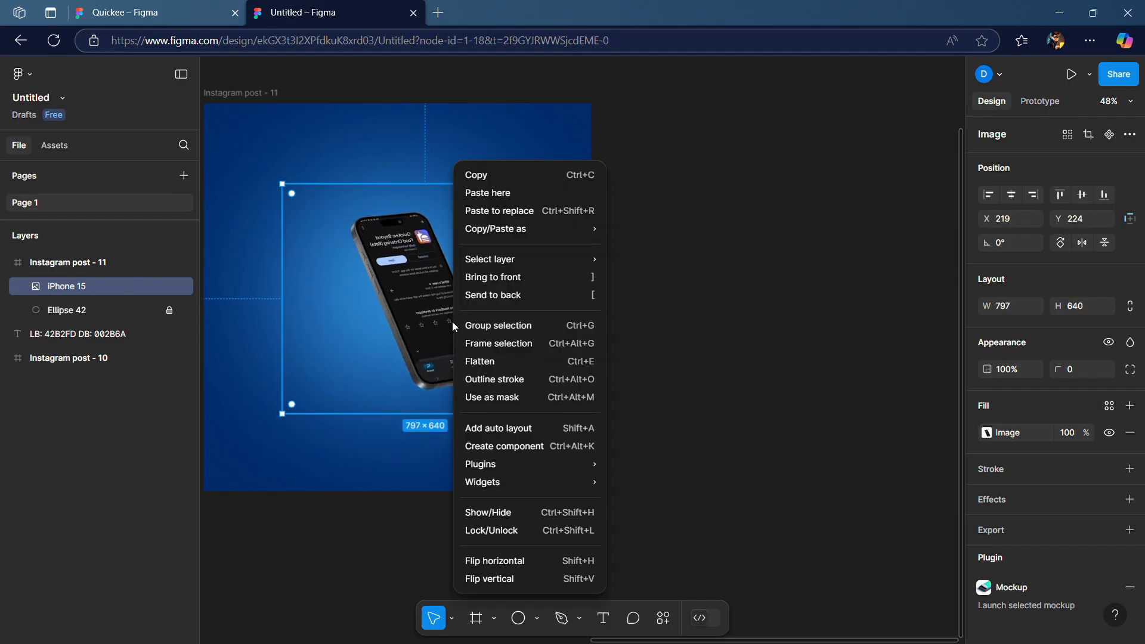
pyautogui.click(516, 560)
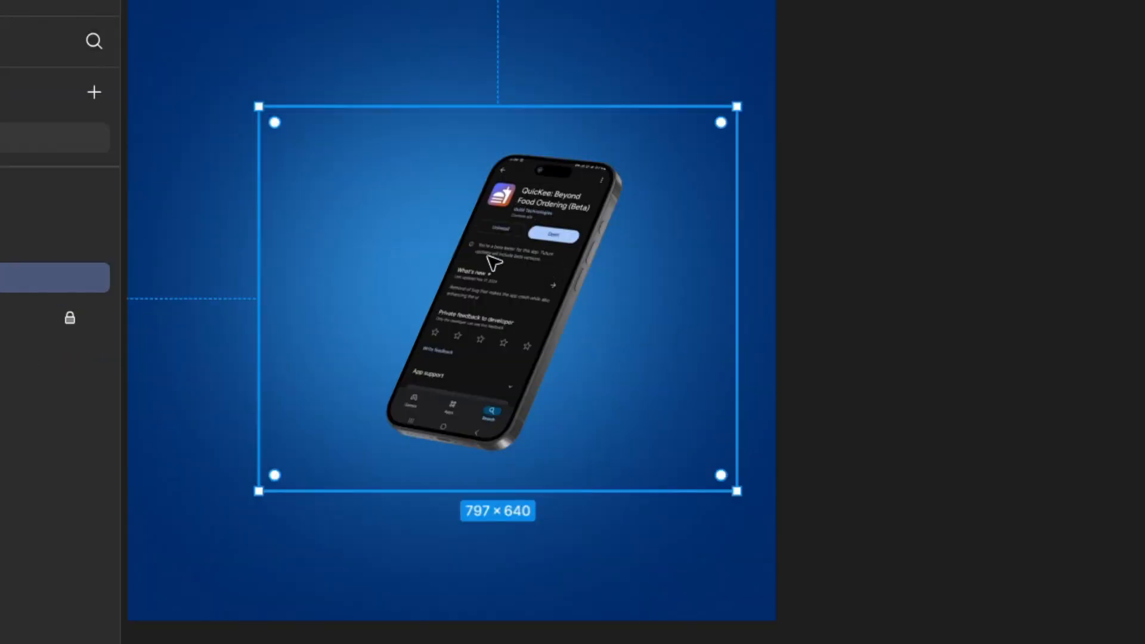
pyautogui.rightClick(489, 285)
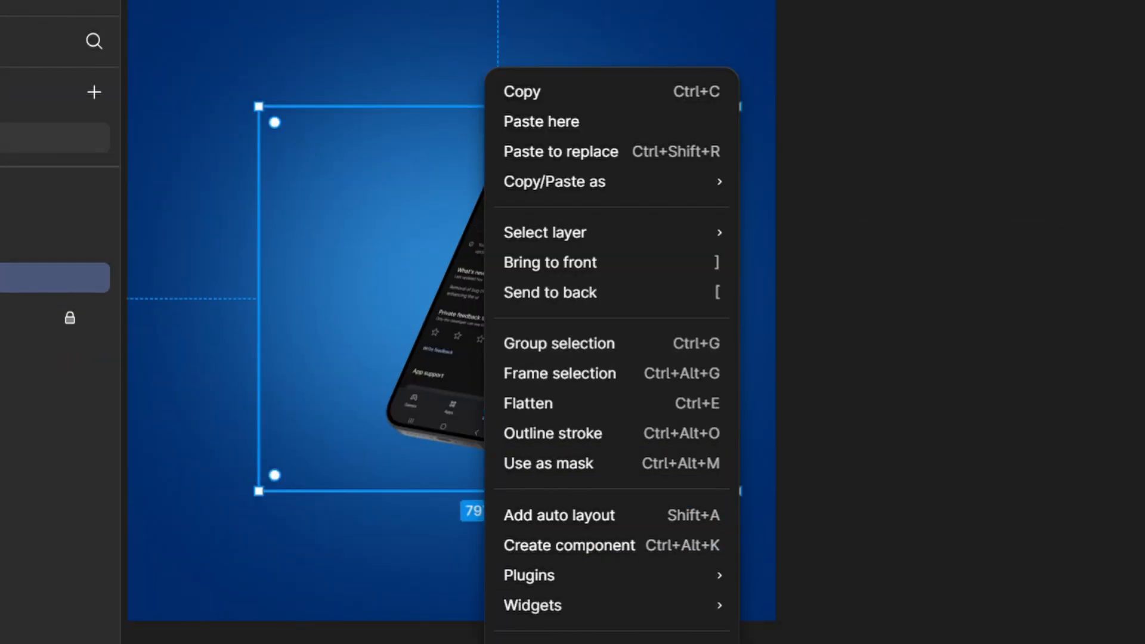
pyautogui.click(516, 643)
pyautogui.rightClick(480, 363)
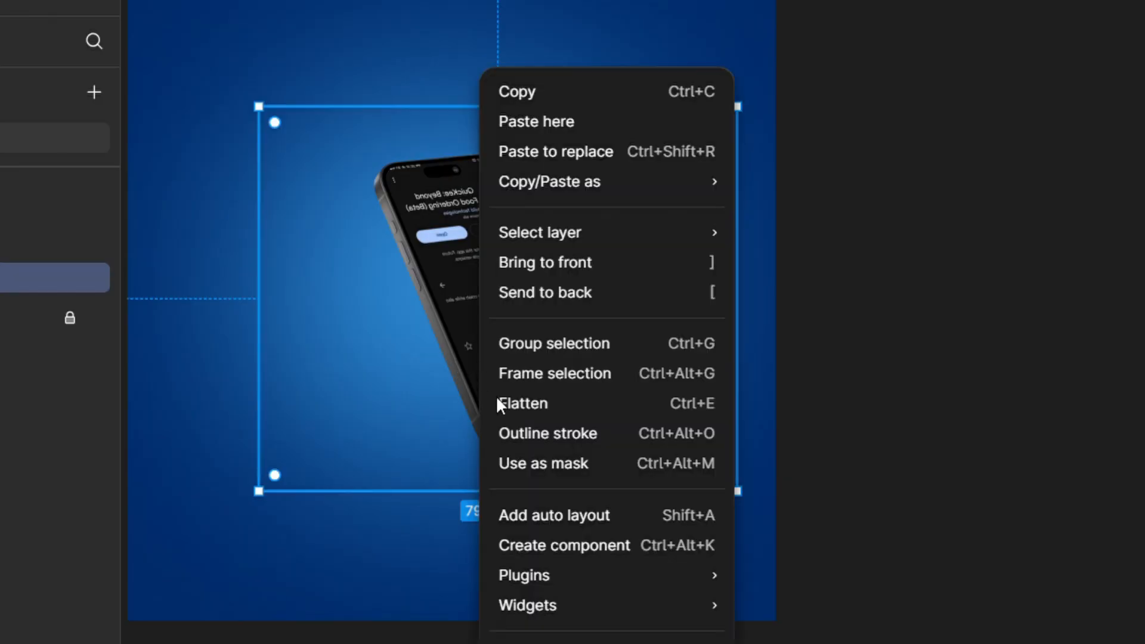
pyautogui.click(515, 643)
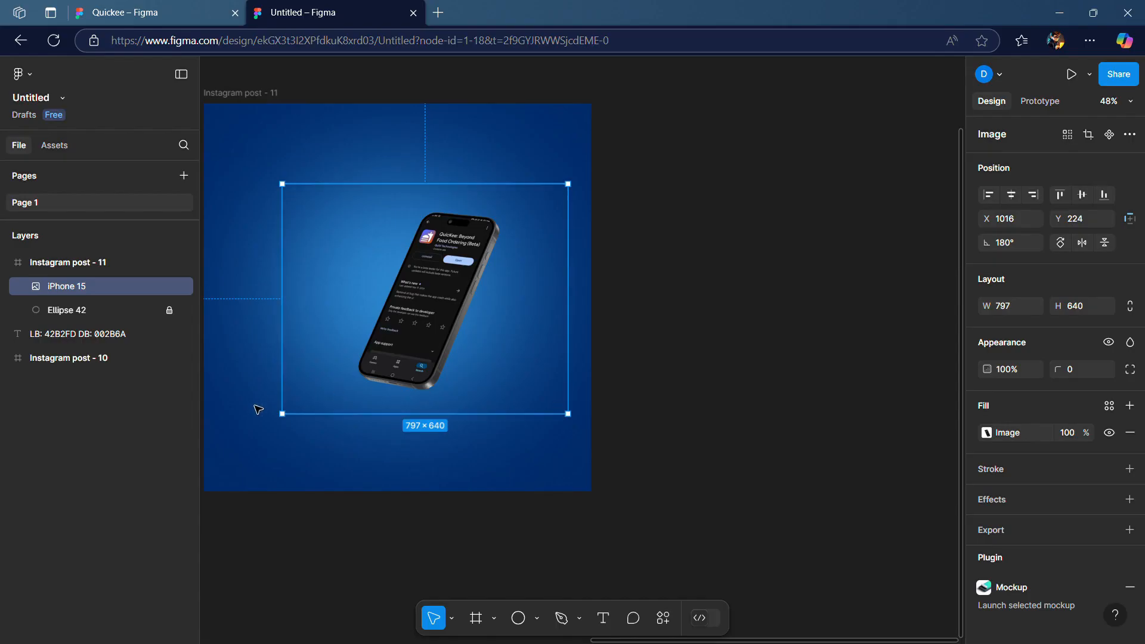
# Enlarge the mockup to about 960 × 744 and center it horizontally in the frame
pyautogui.moveTo(292, 427); pyautogui.dragTo(233, 465)
pyautogui.moveTo(730, 382); pyautogui.dragTo(811, 397)
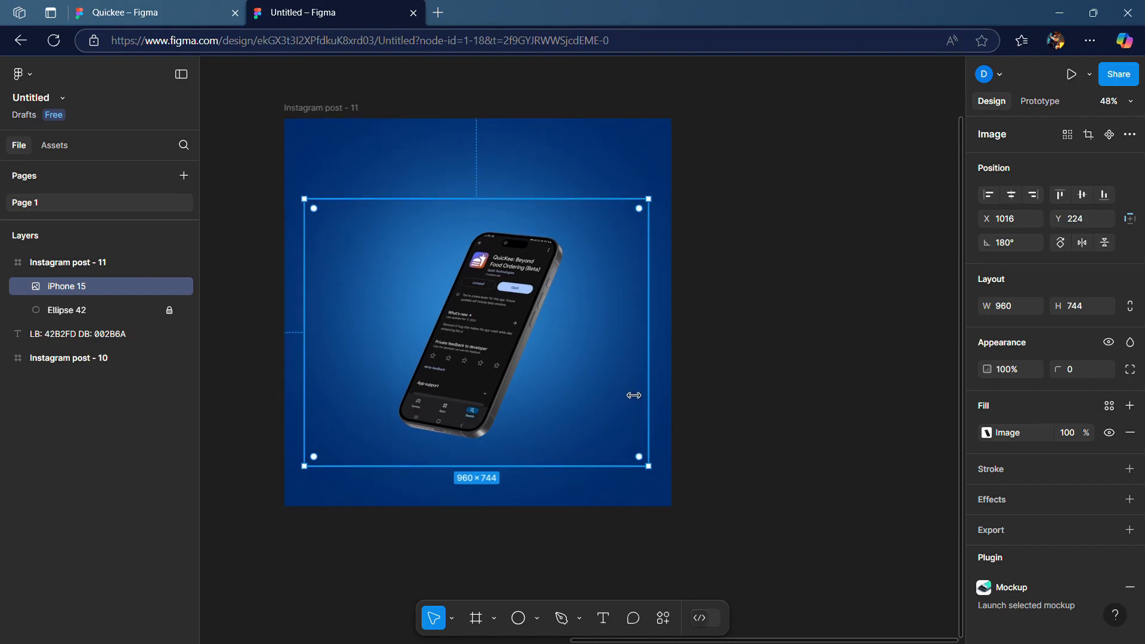
pyautogui.moveTo(524, 341); pyautogui.dragTo(524, 329)
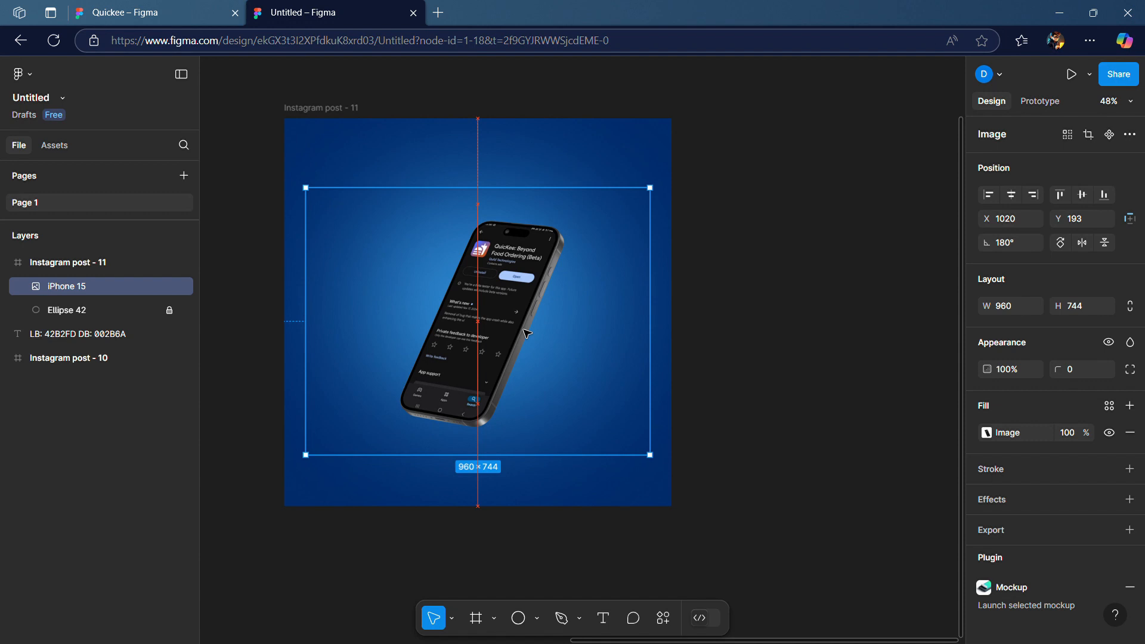
pyautogui.moveTo(526, 333); pyautogui.dragTo(527, 333)
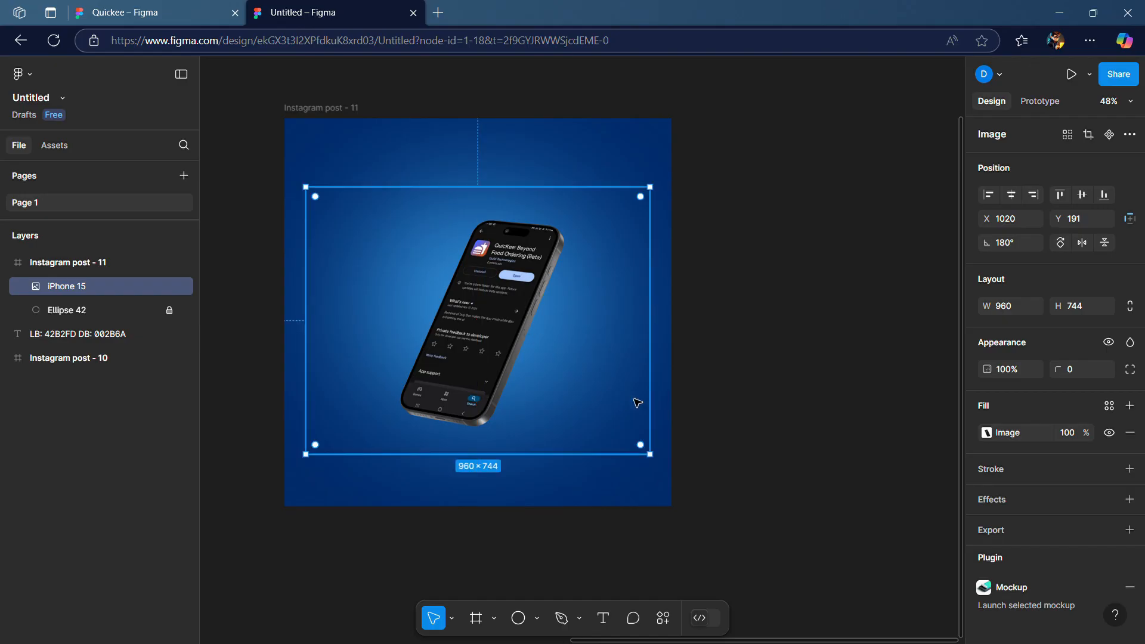
pyautogui.click(709, 323)
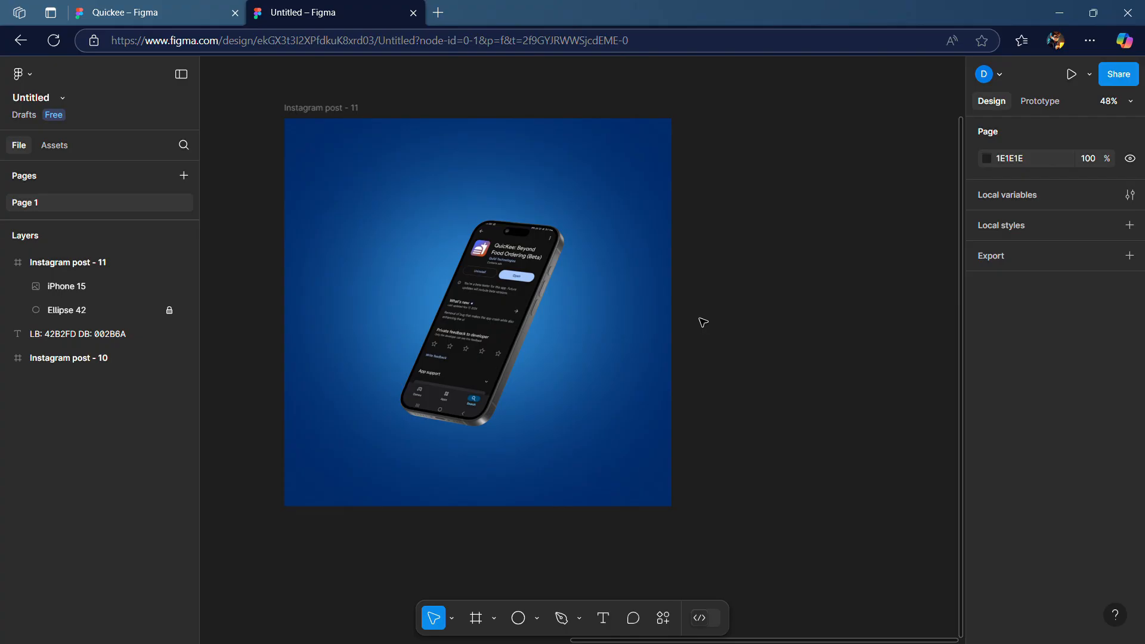
# Paste the heading 'THE QUICKEE APP ON Google Play' into the frame and colour the words QUICKEE APP orange C55629
pyautogui.hotkey('ctrl', 'v')
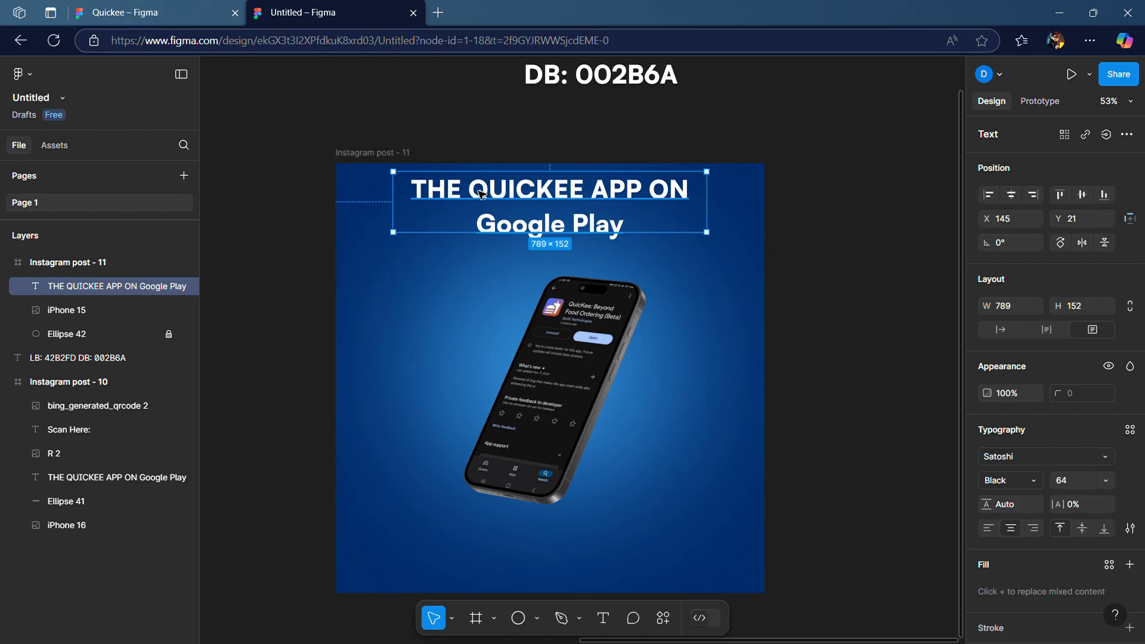
pyautogui.doubleClick(639, 192)
pyautogui.doubleClick(606, 194)
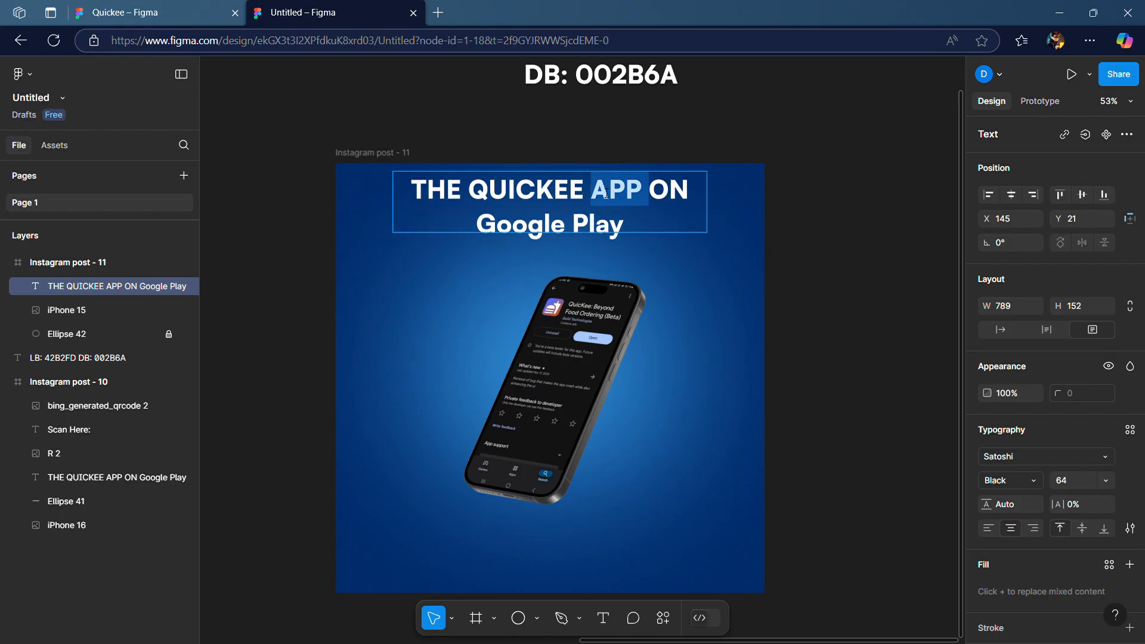
pyautogui.moveTo(586, 190); pyautogui.dragTo(533, 189)
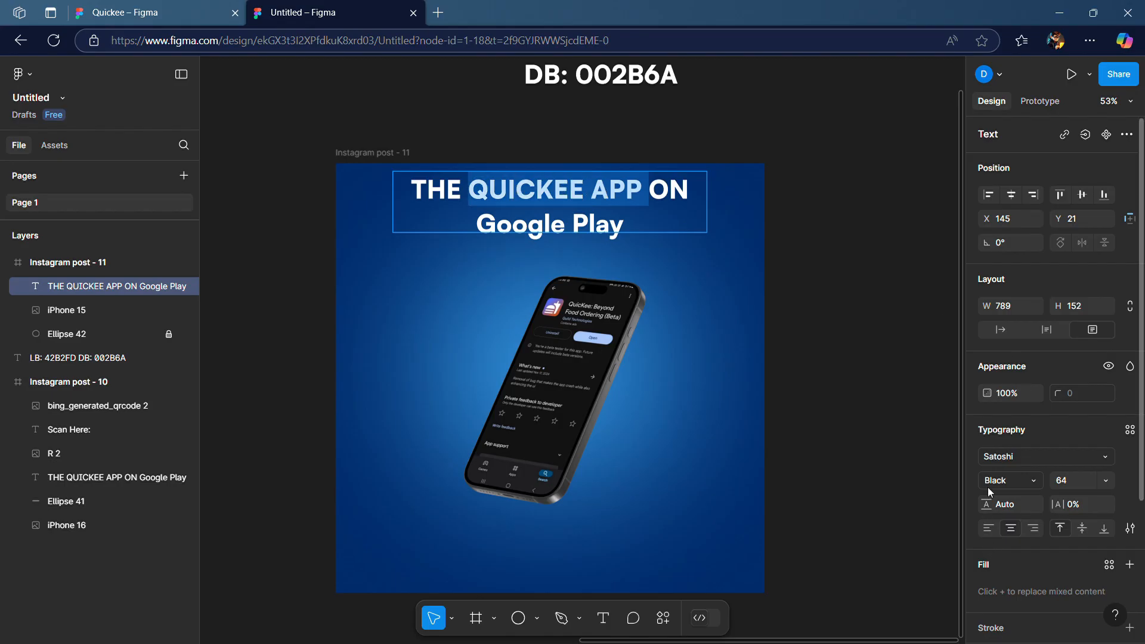
pyautogui.scroll(-3, 988, 487)
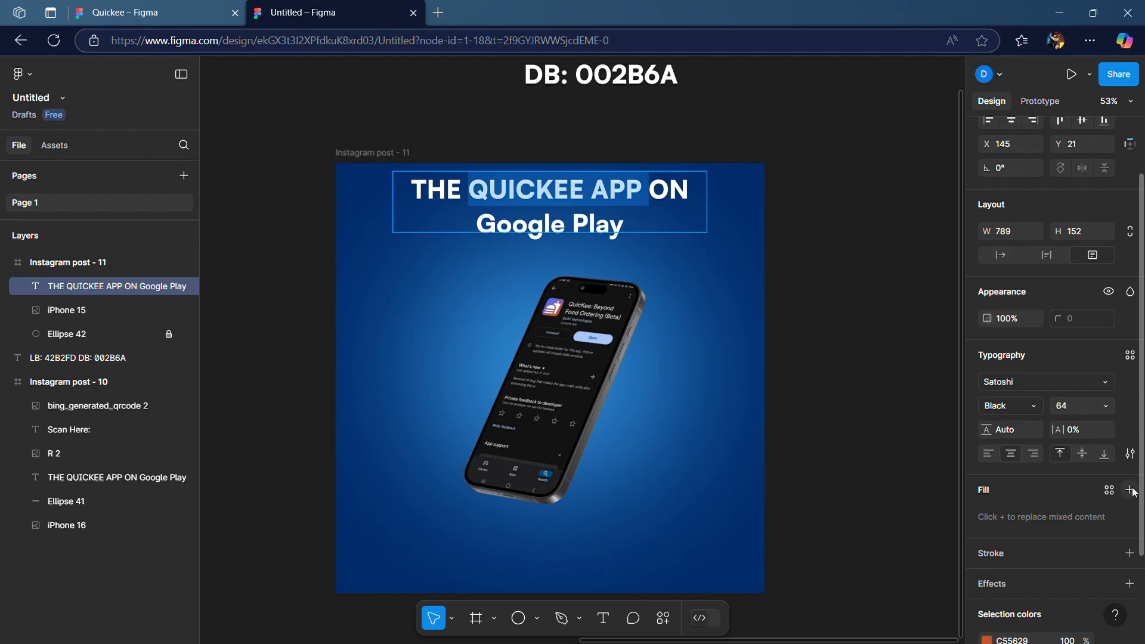
pyautogui.click(1129, 490)
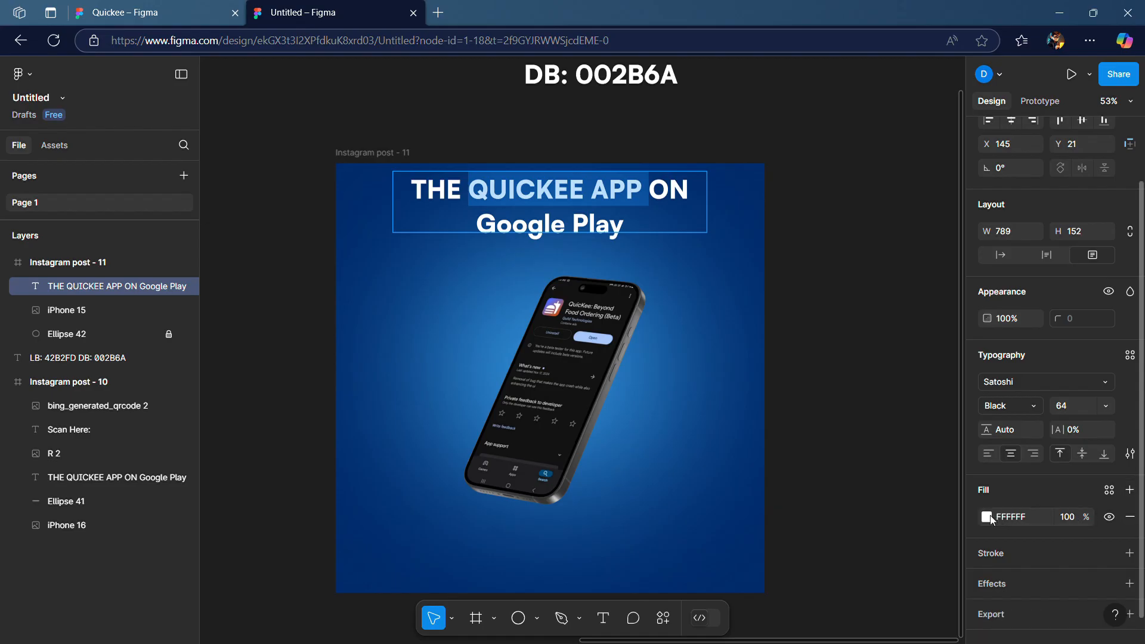
pyautogui.click(988, 518)
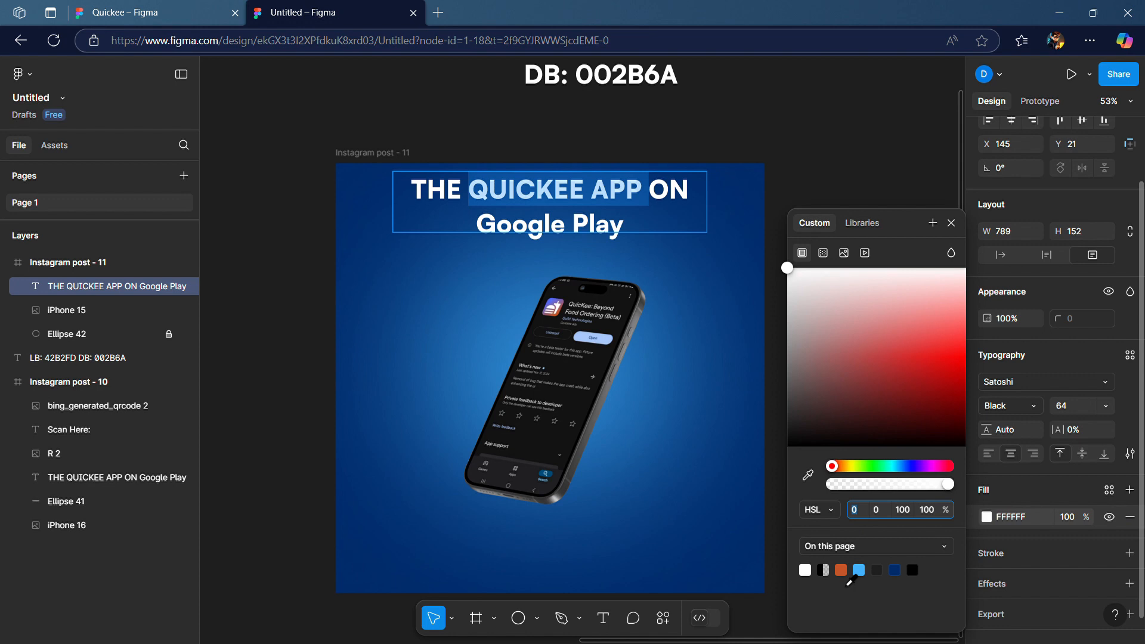
pyautogui.click(841, 570)
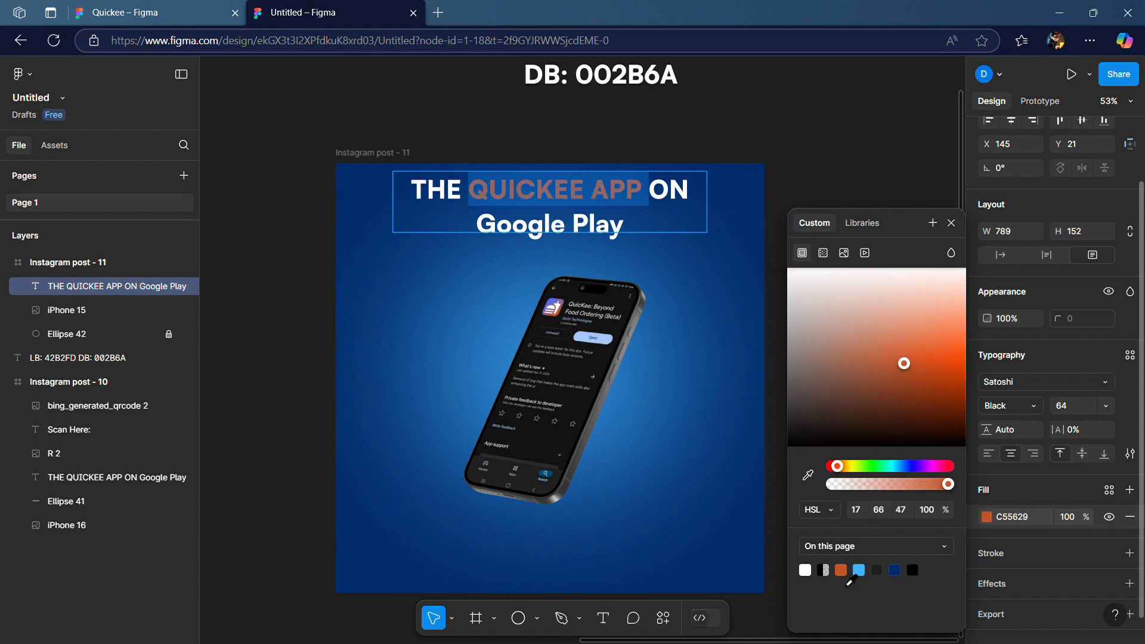
pyautogui.click(952, 223)
pyautogui.press('Escape')
pyautogui.click(867, 223)
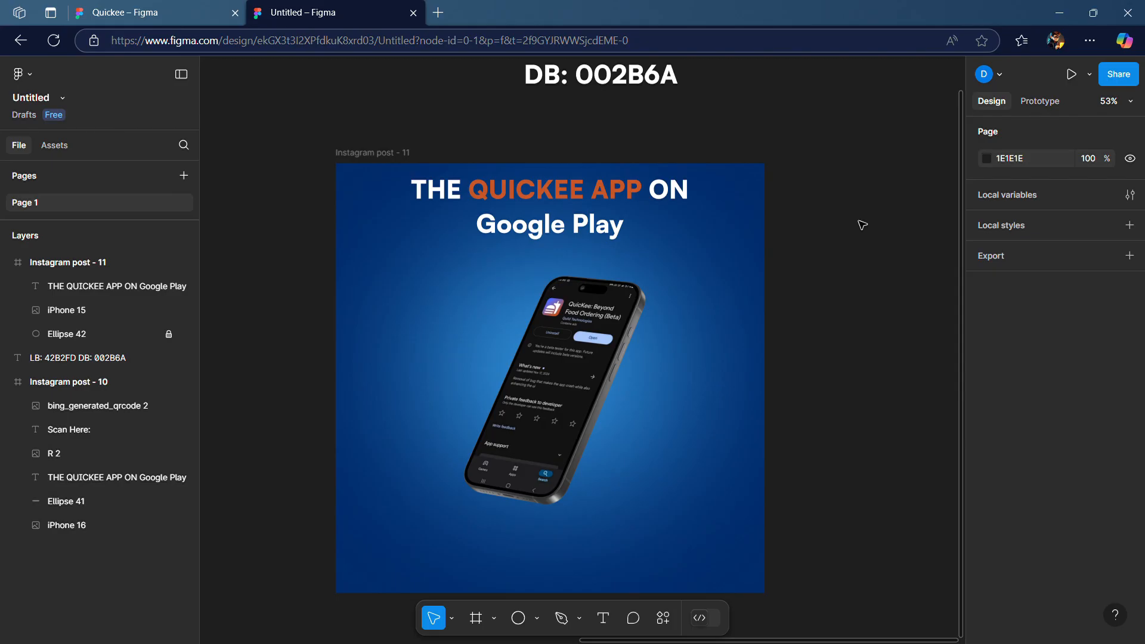
# Duplicate the blurred blue glow ellipse inside the Instagram post - 11 frame
pyautogui.scroll(-1, 547, 316)
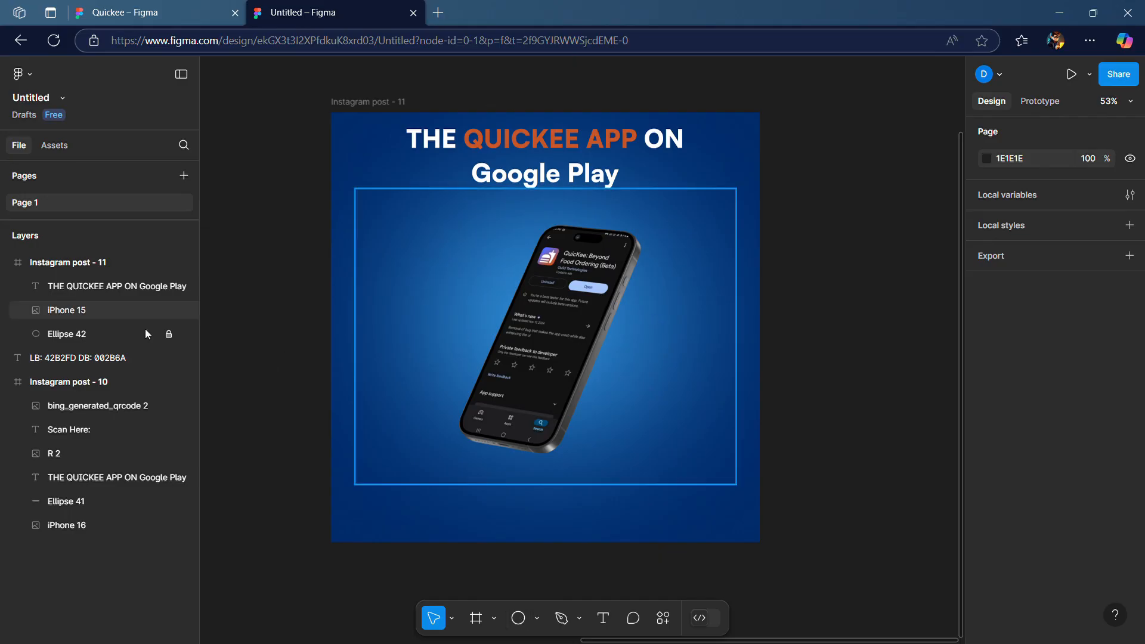
pyautogui.click(96, 336)
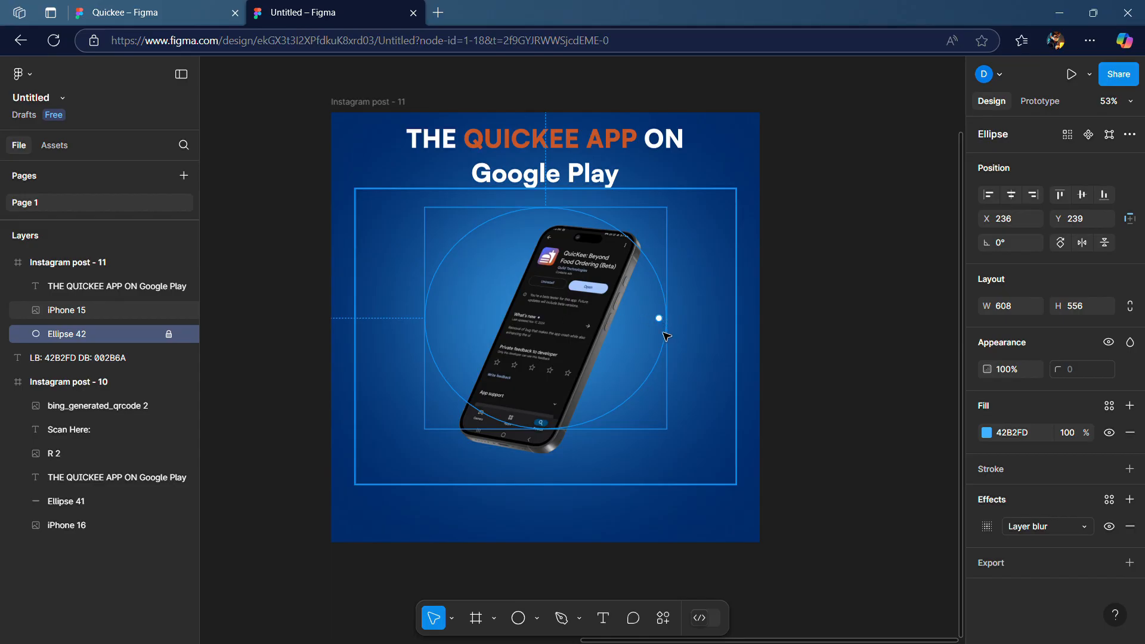
pyautogui.click(593, 514)
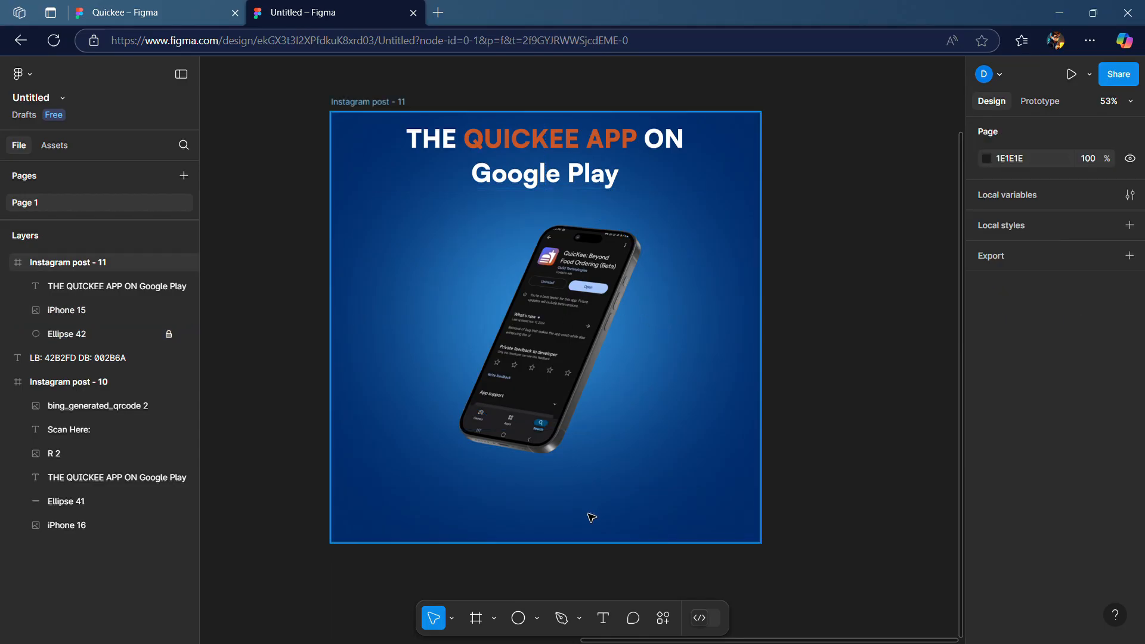
pyautogui.hotkey('ctrl', 'v')
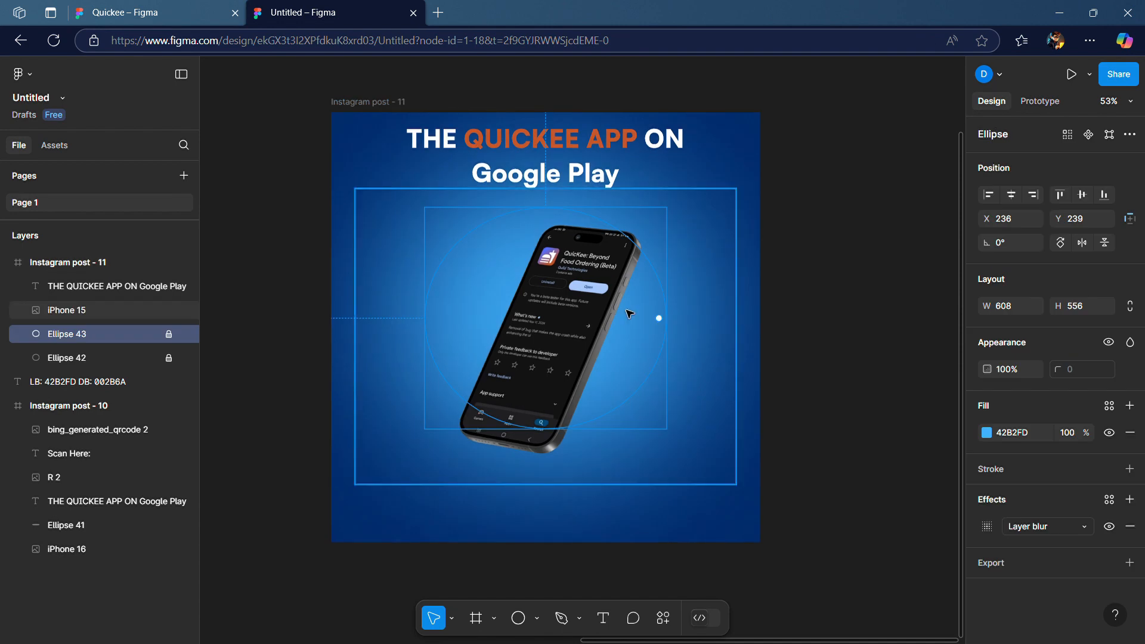
pyautogui.click(636, 376)
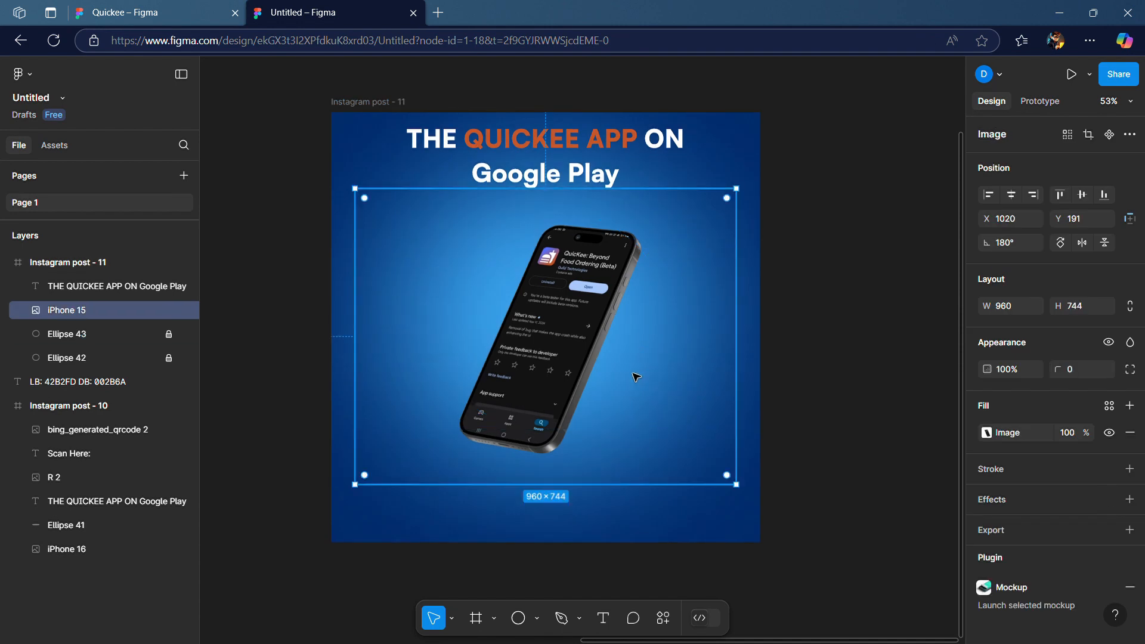
pyautogui.moveTo(636, 377); pyautogui.dragTo(638, 399)
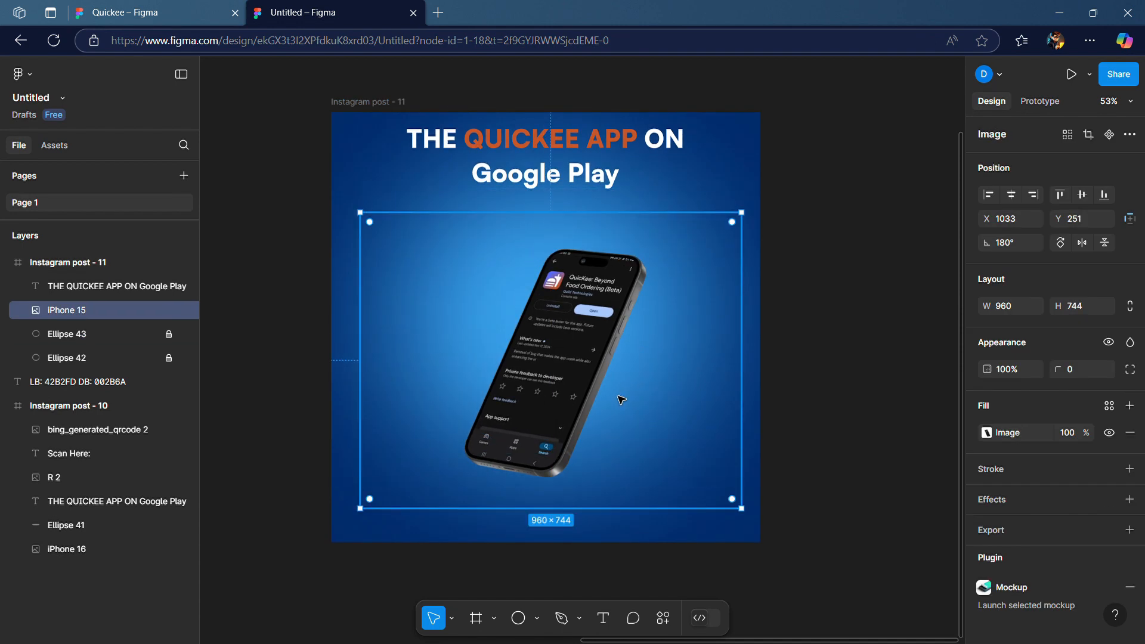
pyautogui.hotkey('ctrl', 'z')
# Unlock the duplicated ellipse and reshape it into a flat ellipse about 1118 × 75 along the frame's bottom edge
pyautogui.click(157, 338)
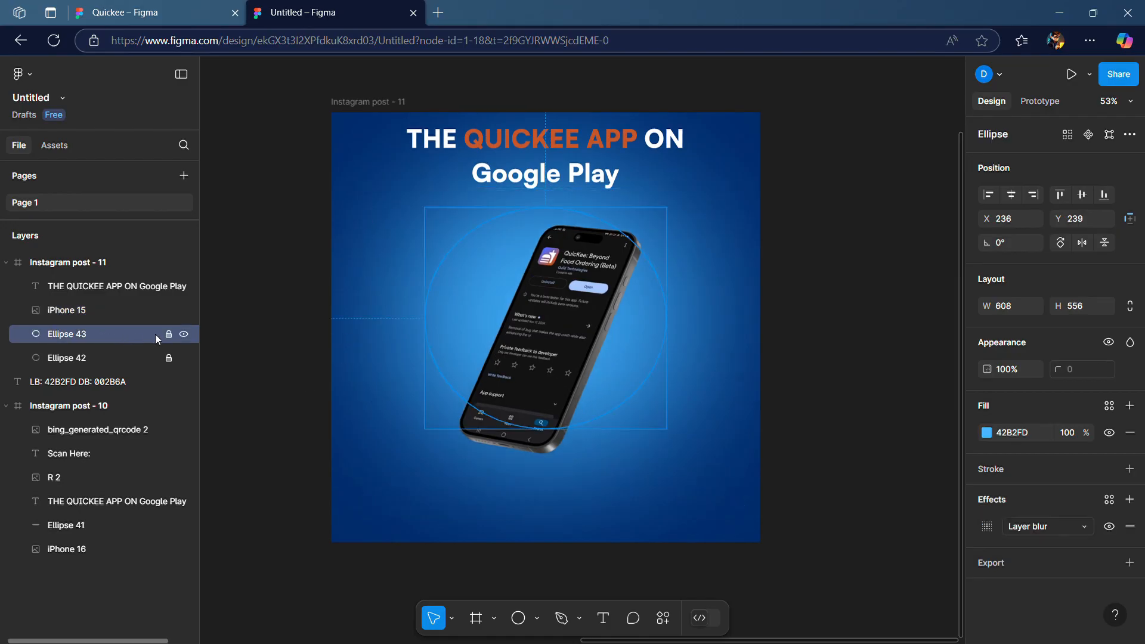
pyautogui.click(169, 334)
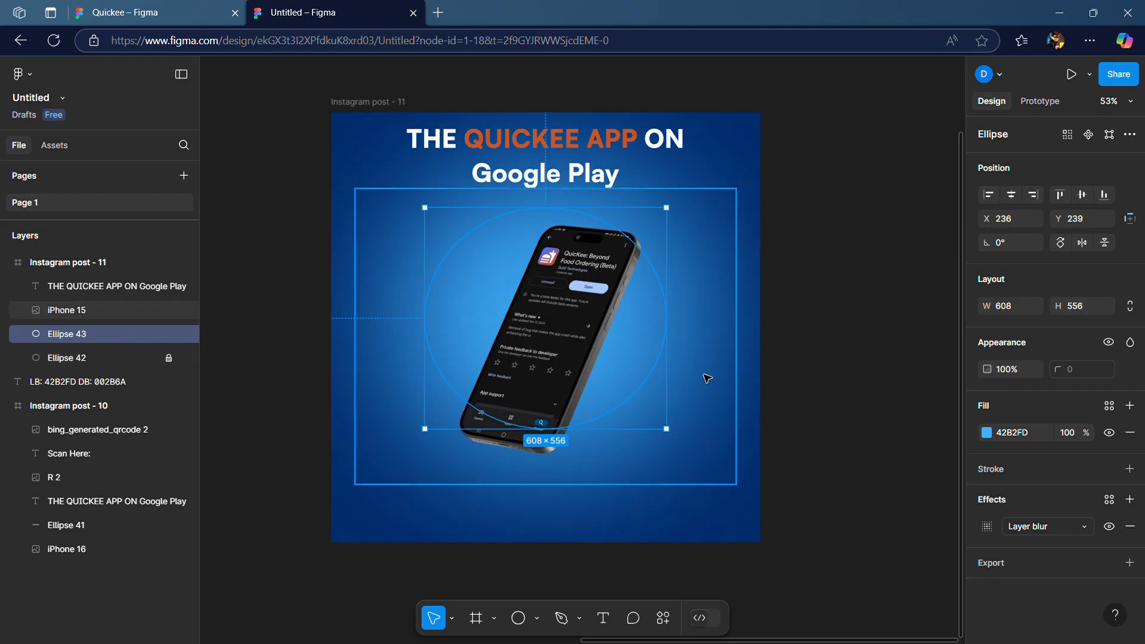
pyautogui.moveTo(642, 375); pyautogui.dragTo(779, 508)
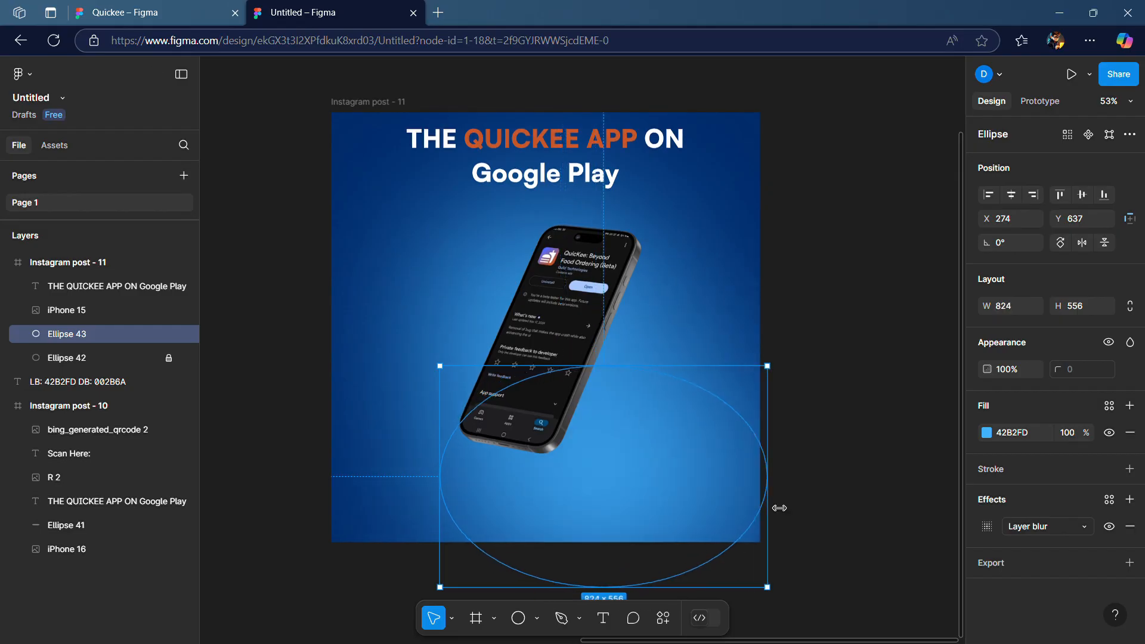
pyautogui.moveTo(631, 376); pyautogui.dragTo(582, 519)
pyautogui.moveTo(405, 532); pyautogui.dragTo(316, 532)
pyautogui.moveTo(734, 537); pyautogui.dragTo(777, 539)
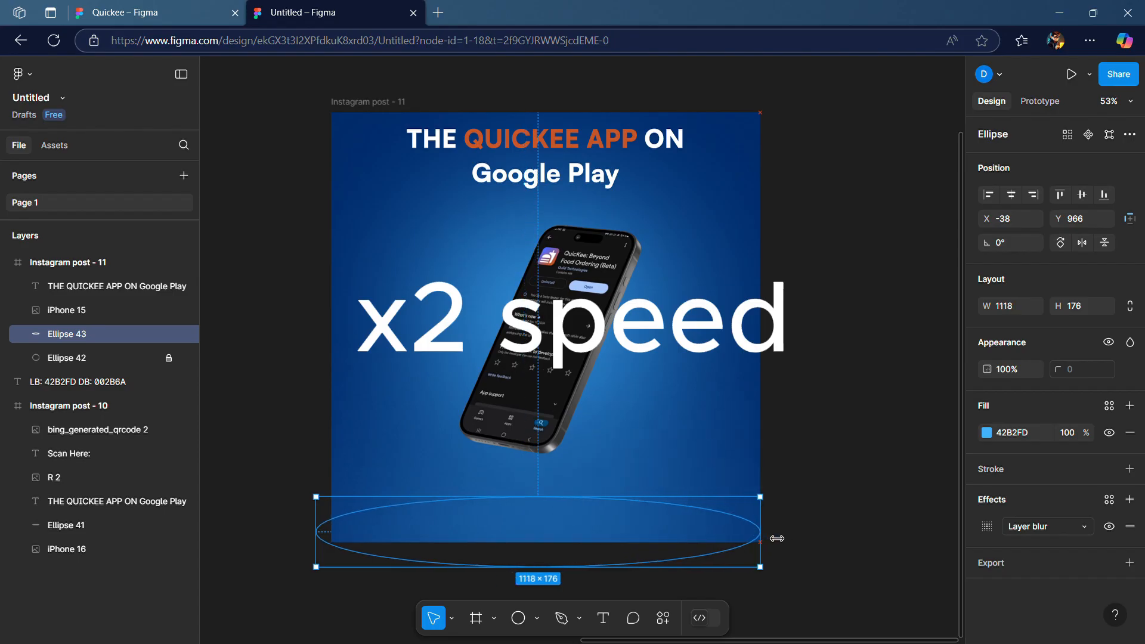
pyautogui.moveTo(571, 566); pyautogui.dragTo(576, 528)
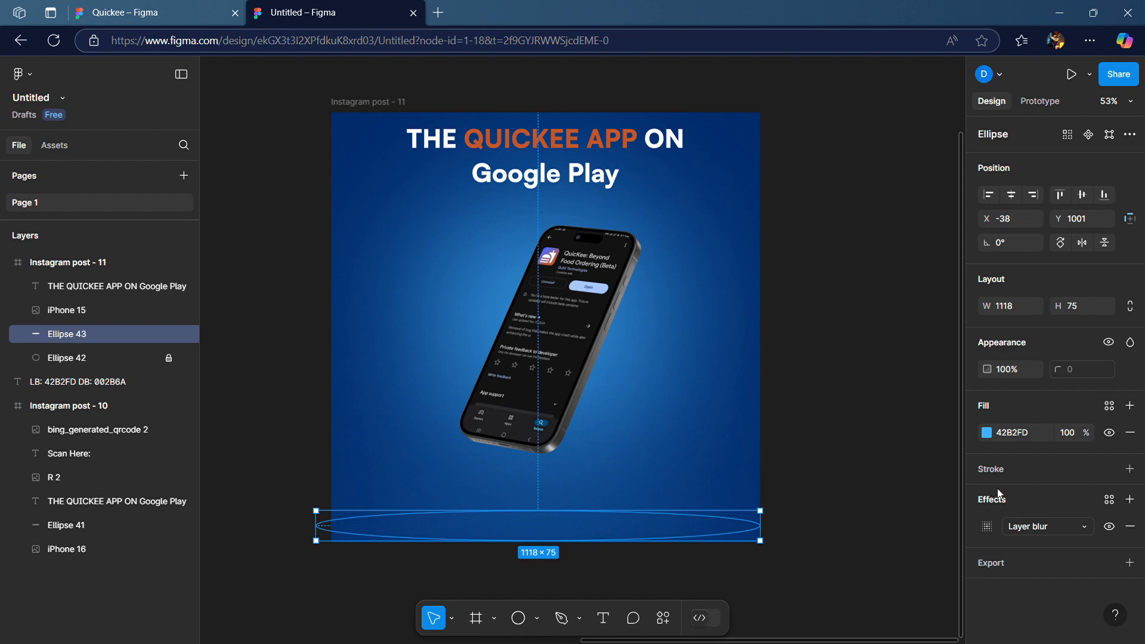
# Set the flat ellipse's layer blur to 200
pyautogui.click(988, 528)
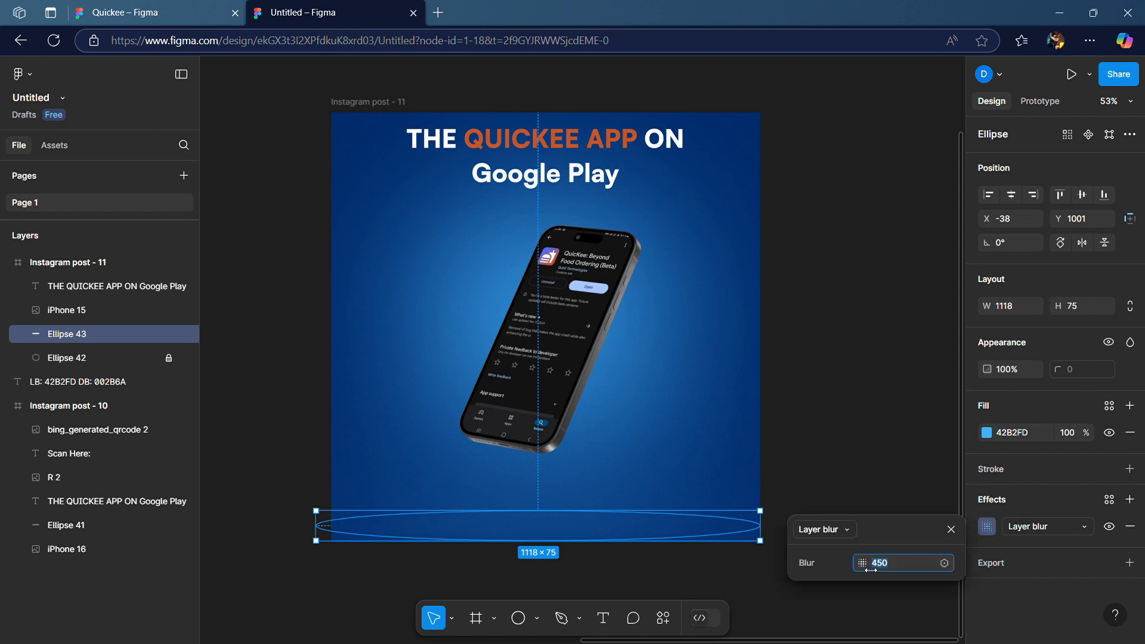
pyautogui.write('200')
pyautogui.press('Return')
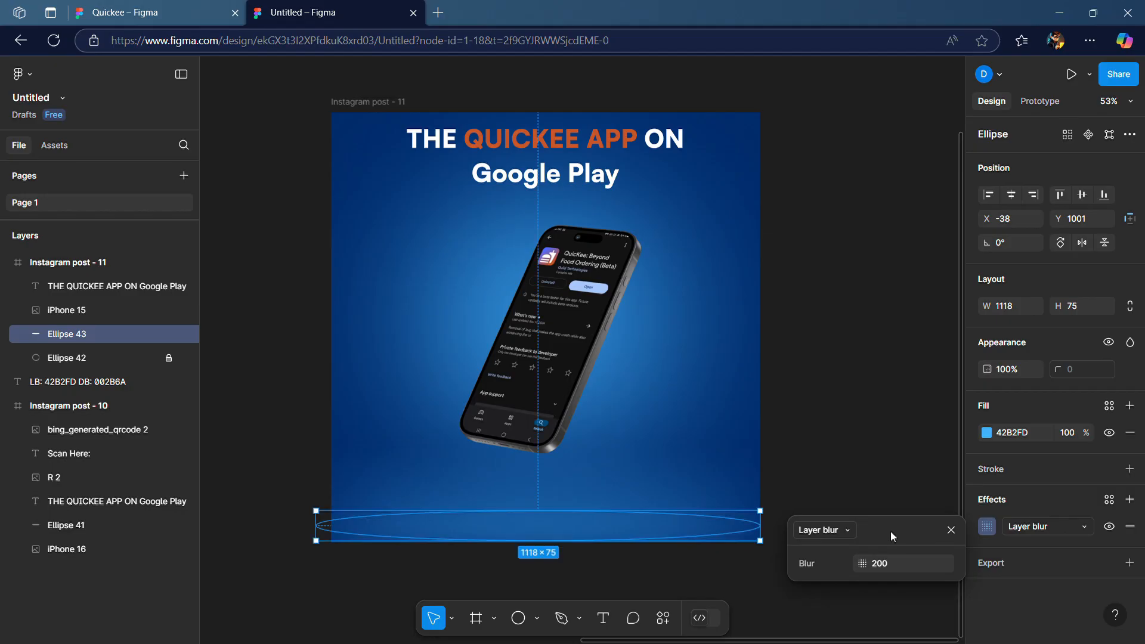
# Set the flat ellipse's layer blur to 250
pyautogui.click(882, 564)
pyautogui.write('250')
pyautogui.press('Return')
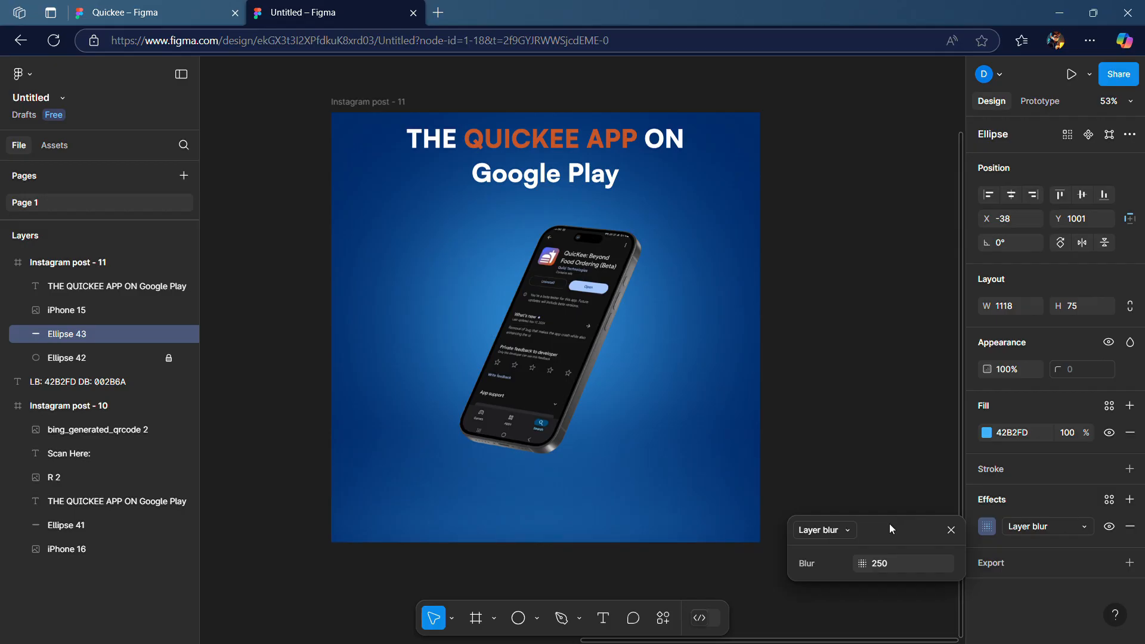
# Set the layer blur back to 200 and stretch the flat ellipse to about 1118 × 78
pyautogui.click(884, 564)
pyautogui.write('2')
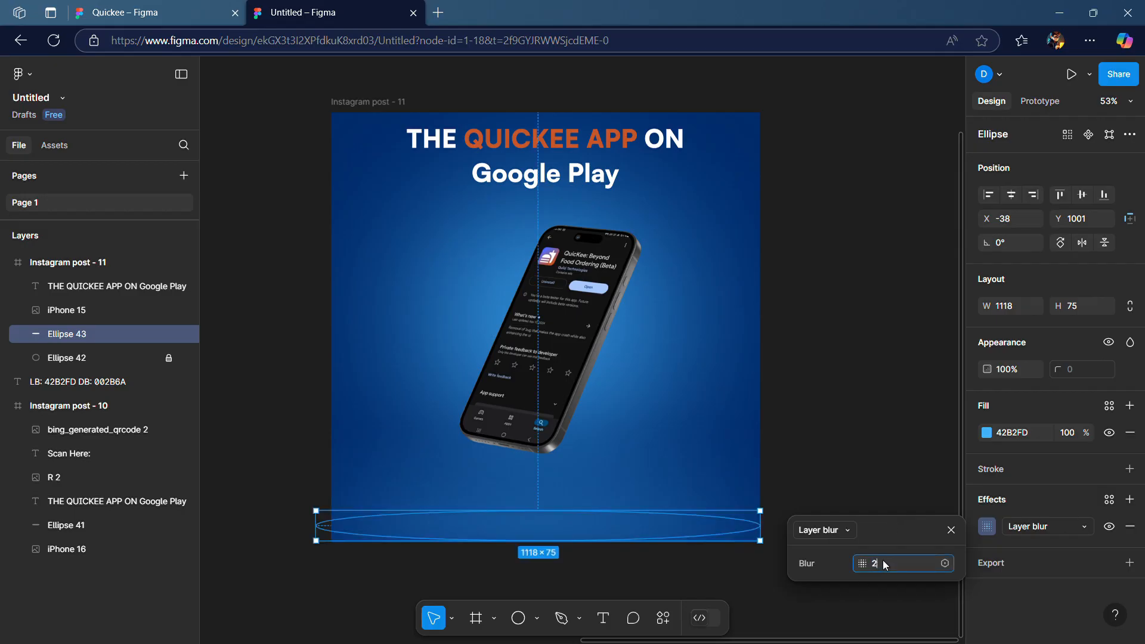
pyautogui.write('00')
pyautogui.press('Return')
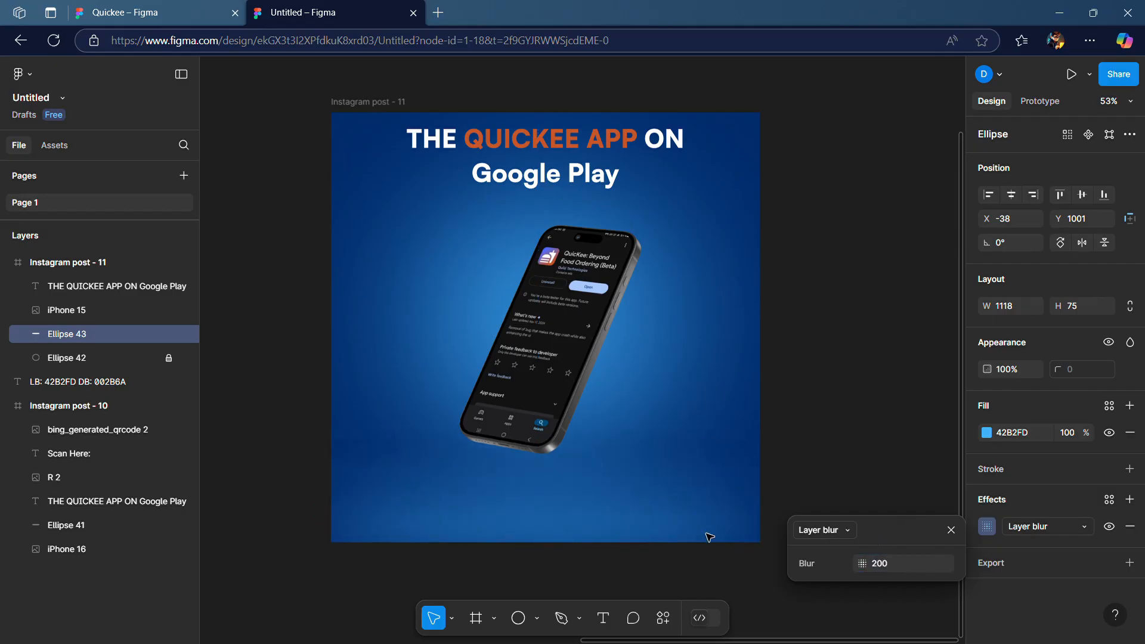
pyautogui.moveTo(627, 513); pyautogui.dragTo(629, 522)
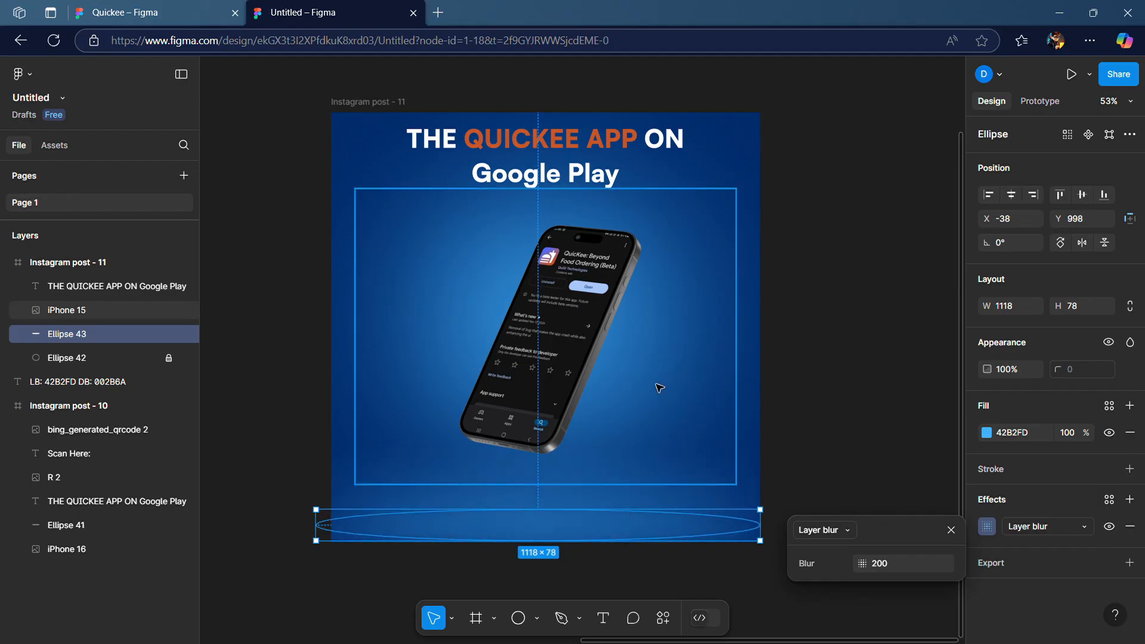
# Lock the flat blurred ellipse layer along the bottom edge
pyautogui.click(848, 360)
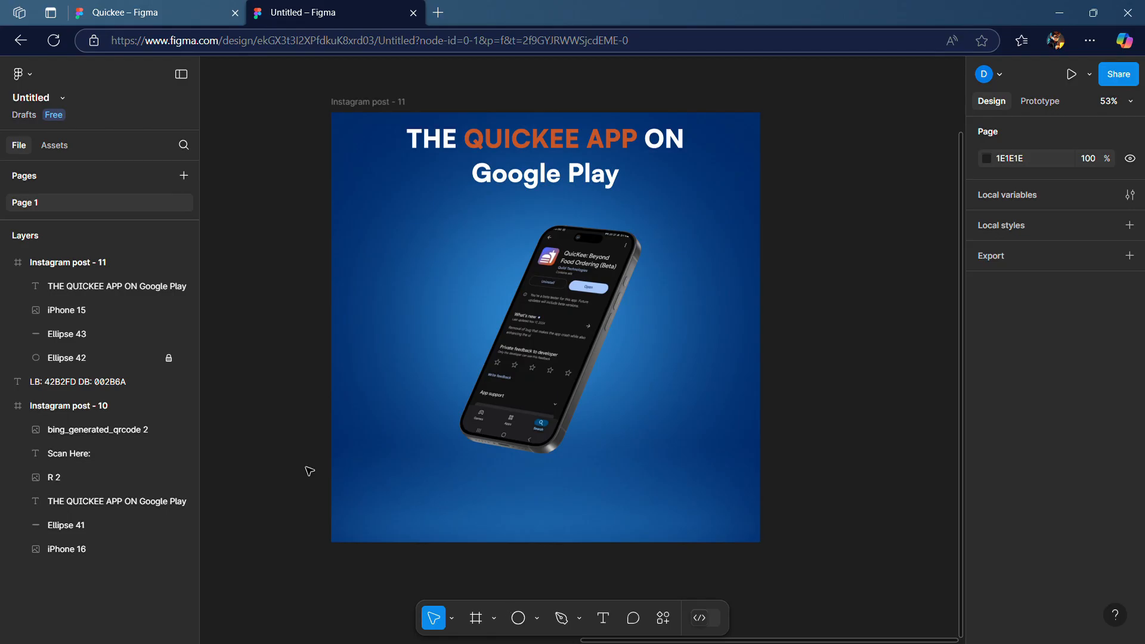
pyautogui.click(460, 526)
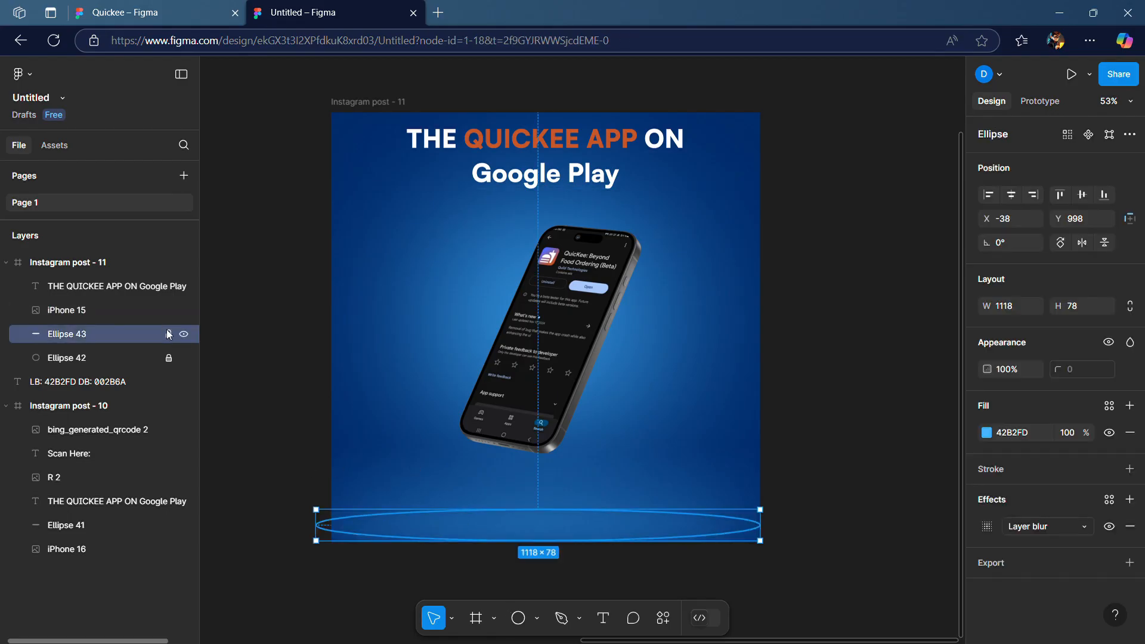
pyautogui.click(168, 334)
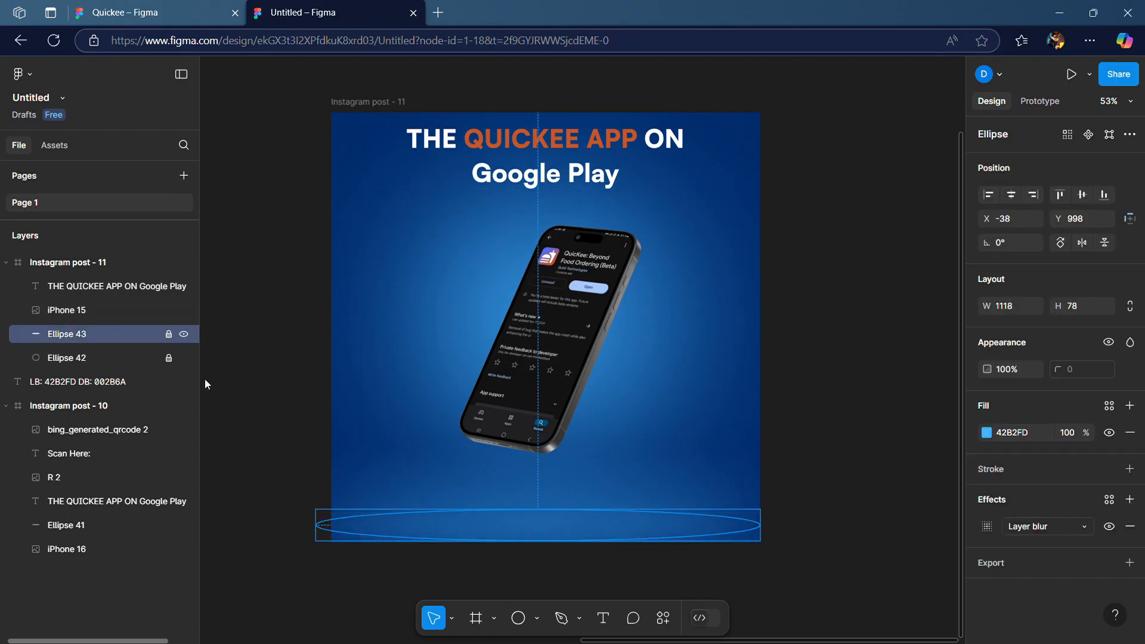
# Draw an ellipse about 710 × 75 beneath the phone and set its fill to black 000000
pyautogui.click(518, 618)
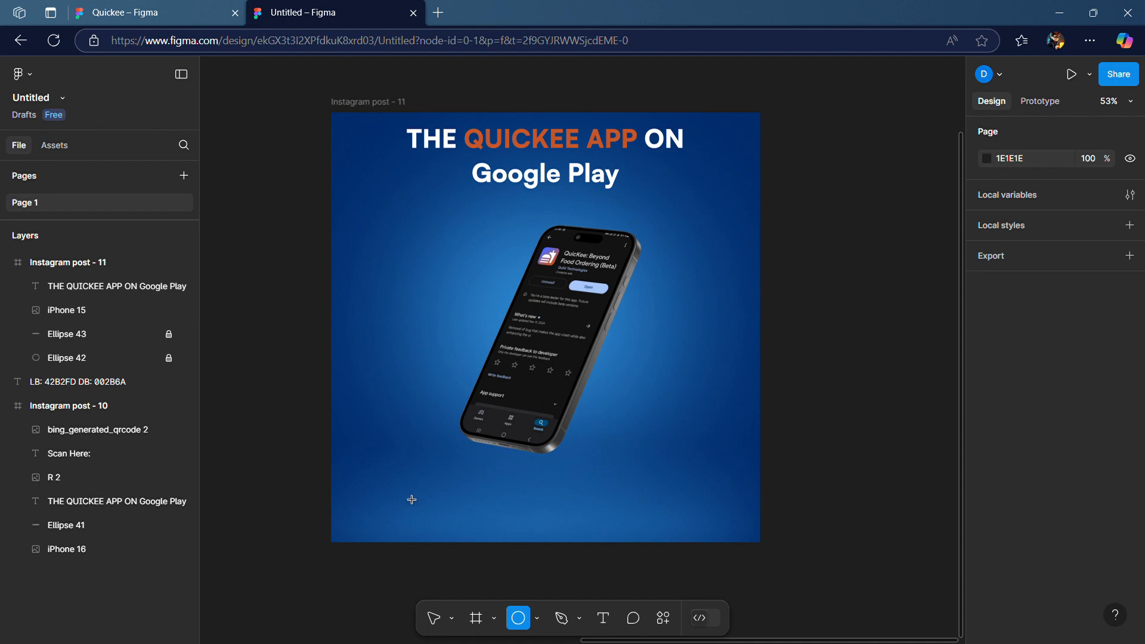
pyautogui.moveTo(399, 487)
pyautogui.mouseDown()
pyautogui.moveTo(666, 504)
pyautogui.moveTo(730, 536)
pyautogui.moveTo(693, 529)
pyautogui.mouseUp()
pyautogui.click(986, 433)
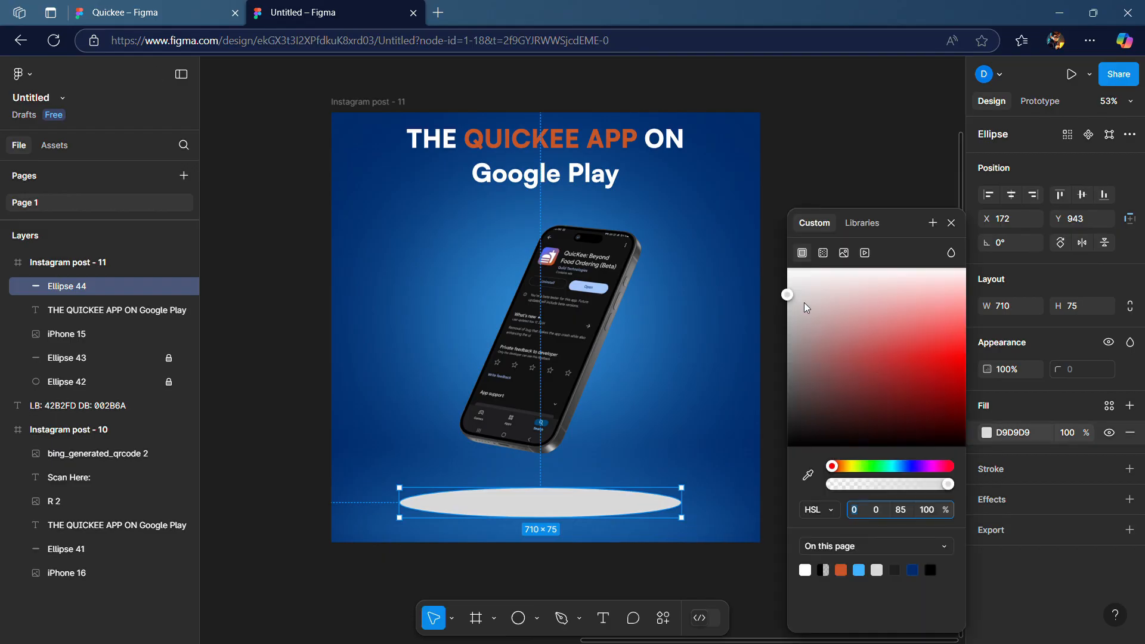
pyautogui.moveTo(790, 300); pyautogui.dragTo(770, 458)
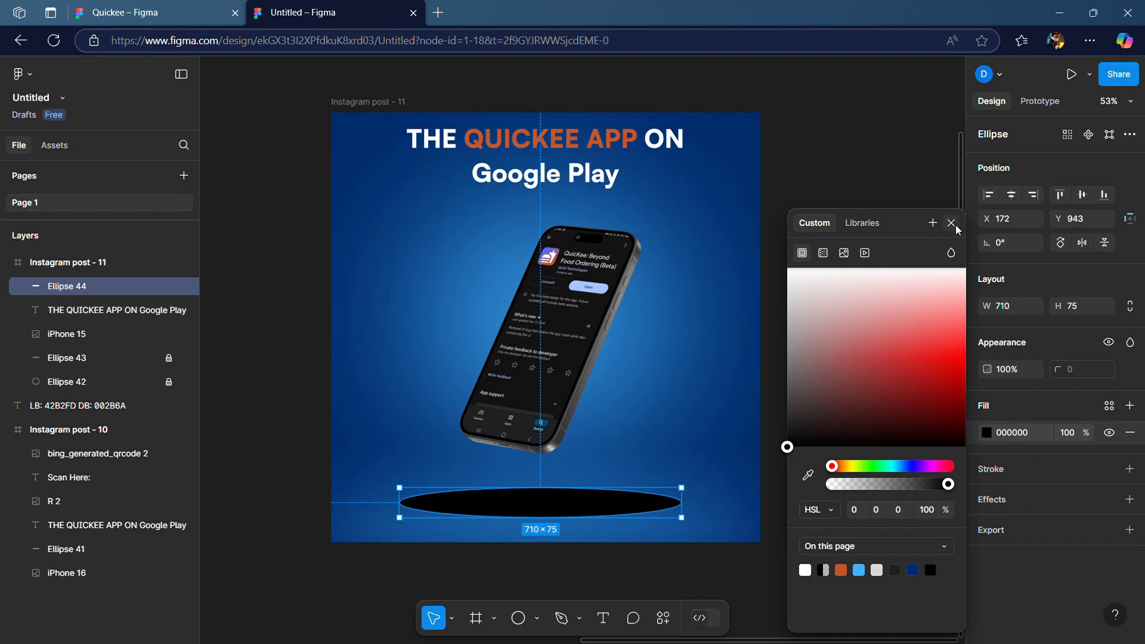
pyautogui.click(953, 224)
# Add a layer blur effect of 100 to the black ellipse to form the phone's shadow
pyautogui.click(1129, 499)
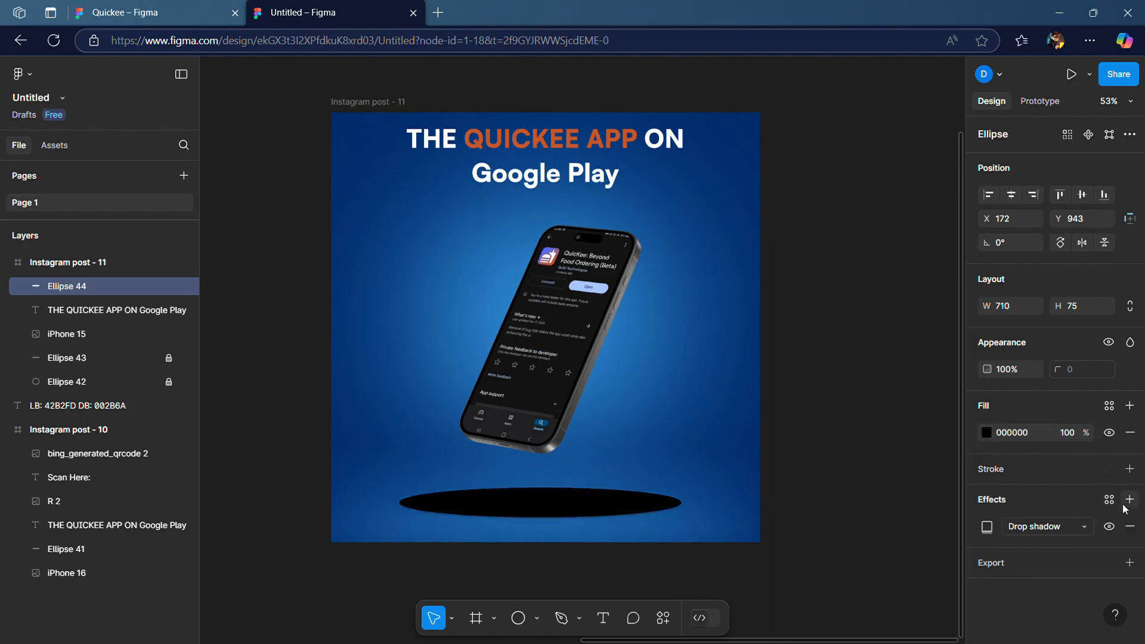
pyautogui.click(1076, 529)
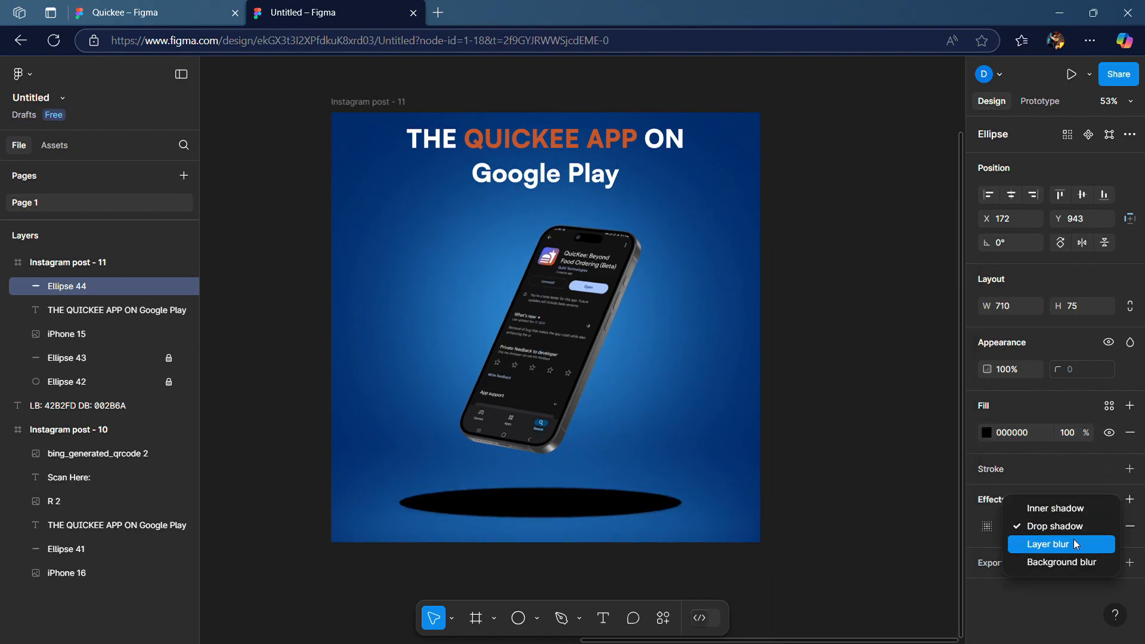
pyautogui.click(1074, 542)
pyautogui.click(992, 530)
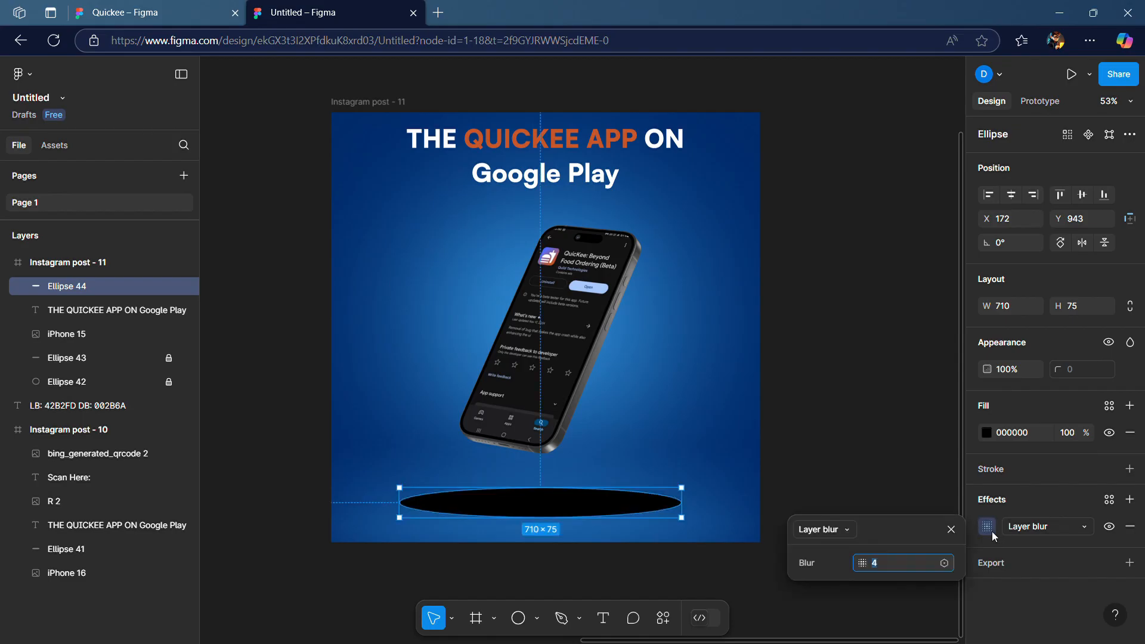
pyautogui.write('100')
pyautogui.press('Return')
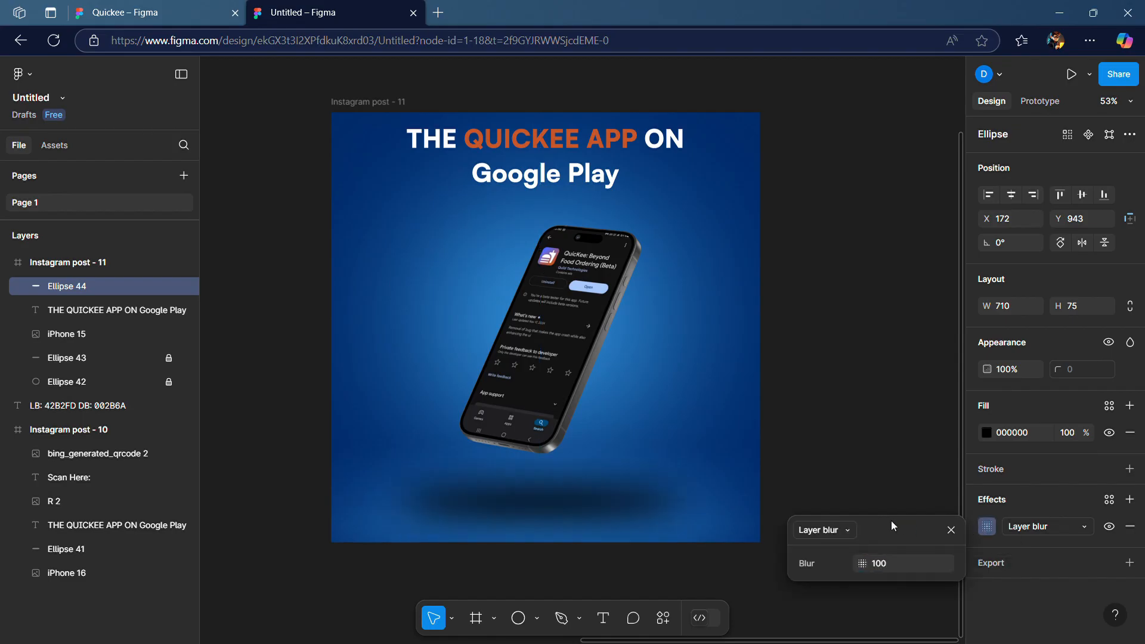
pyautogui.click(952, 530)
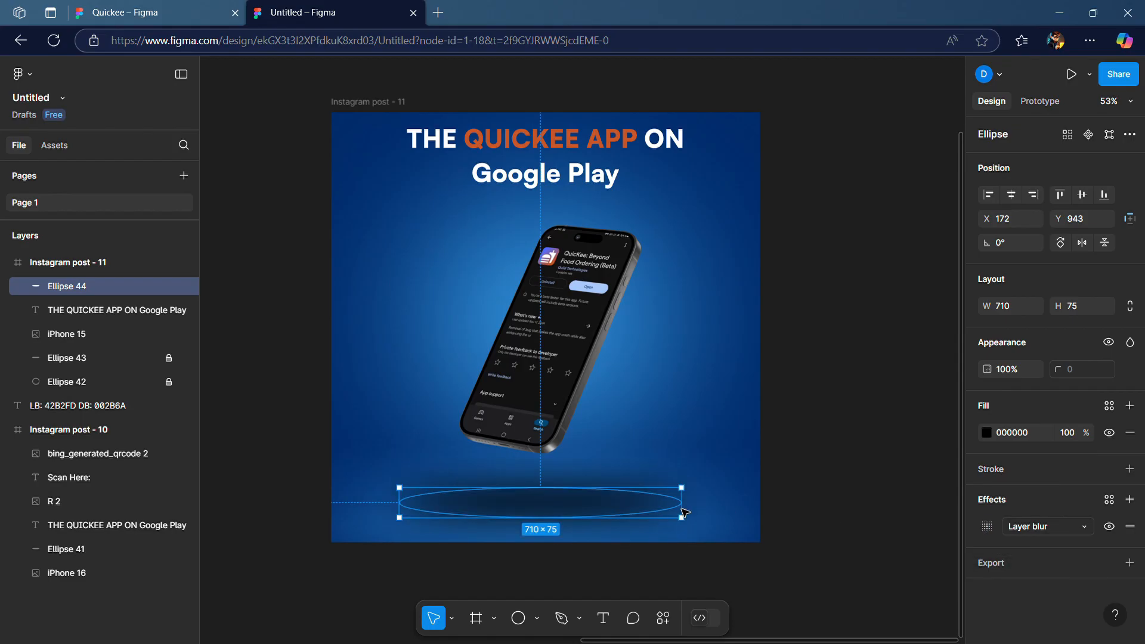
# Nudge the shadow ellipse slightly and shrink it to about 618 × 63 under the phone
pyautogui.moveTo(594, 513)
pyautogui.mouseDown()
pyautogui.moveTo(603, 512)
pyautogui.moveTo(586, 511)
pyautogui.mouseUp()
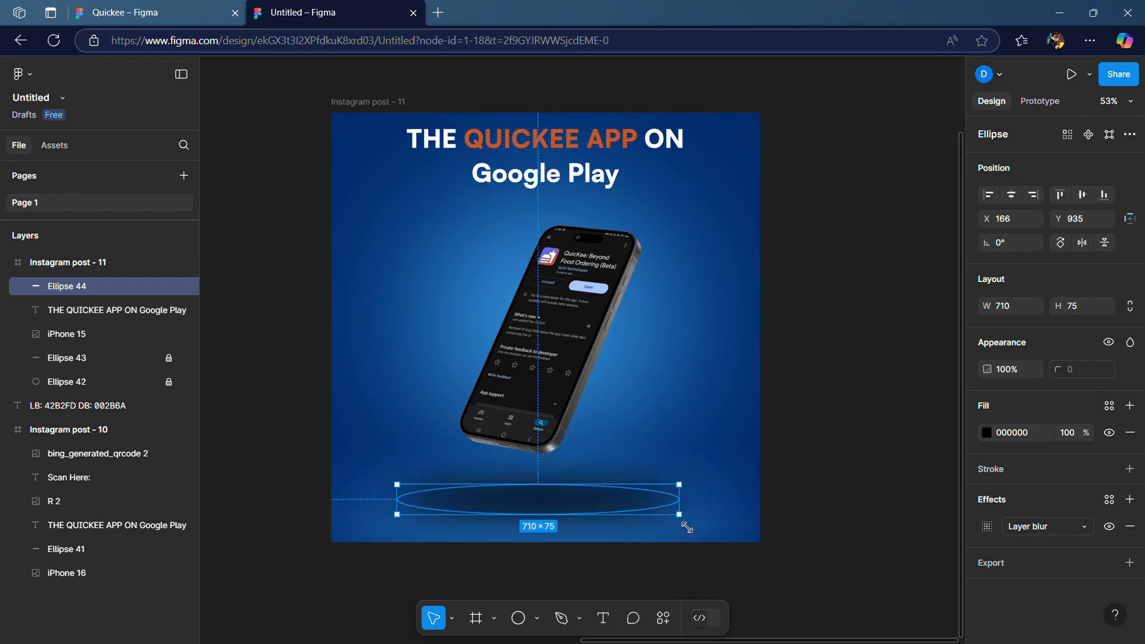
pyautogui.moveTo(680, 524); pyautogui.dragTo(616, 498)
pyautogui.click(865, 365)
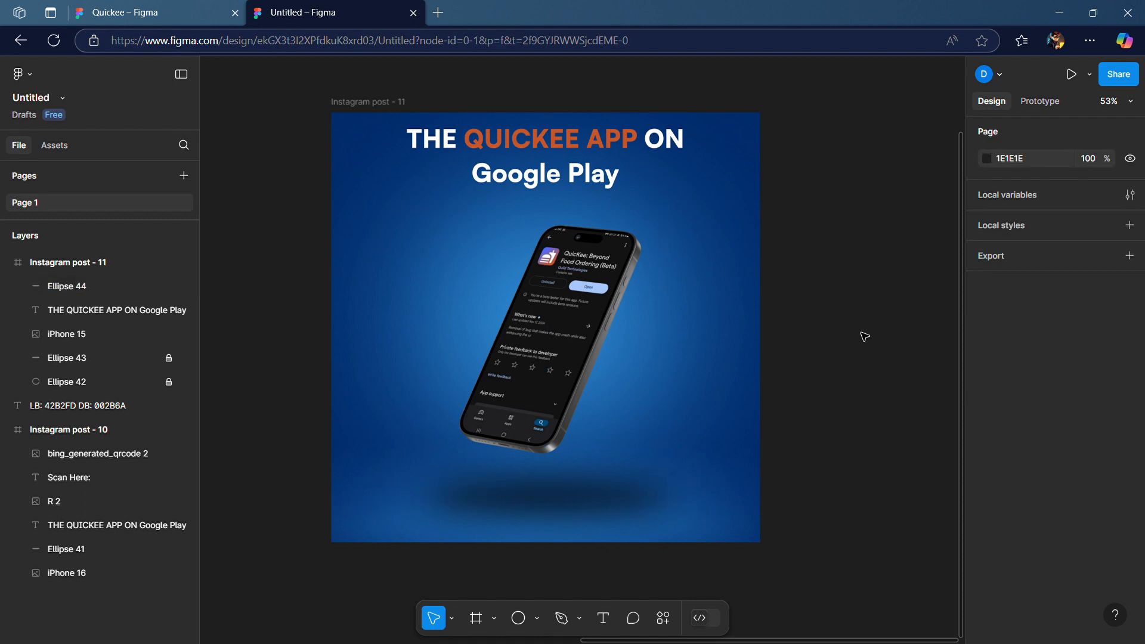
# Lock the shadow ellipse layer
pyautogui.click(635, 501)
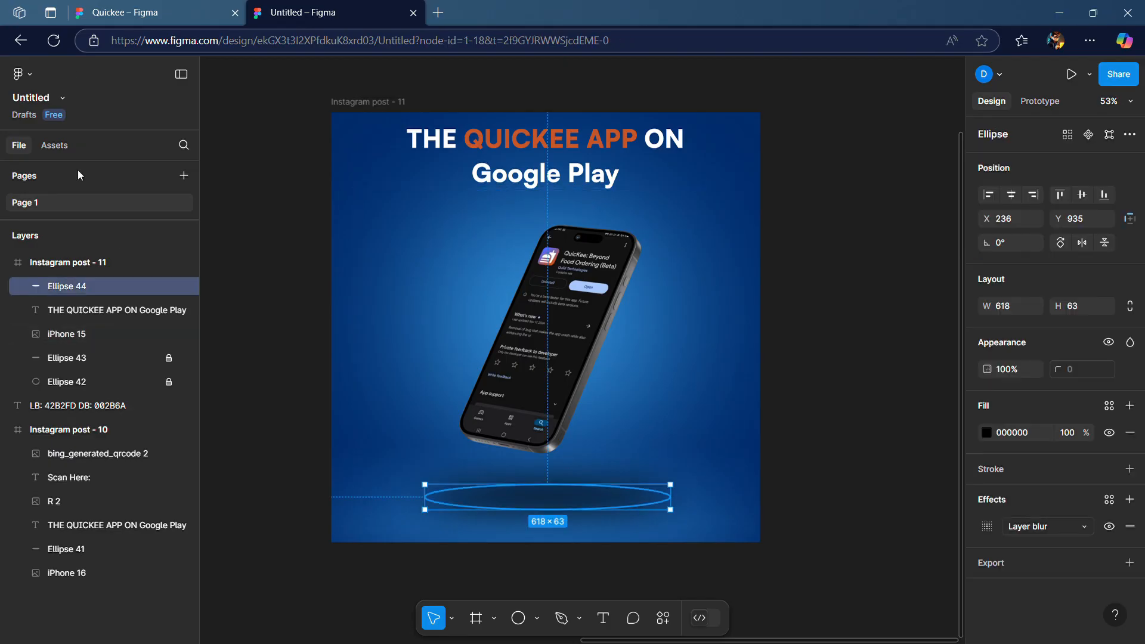
pyautogui.click(168, 287)
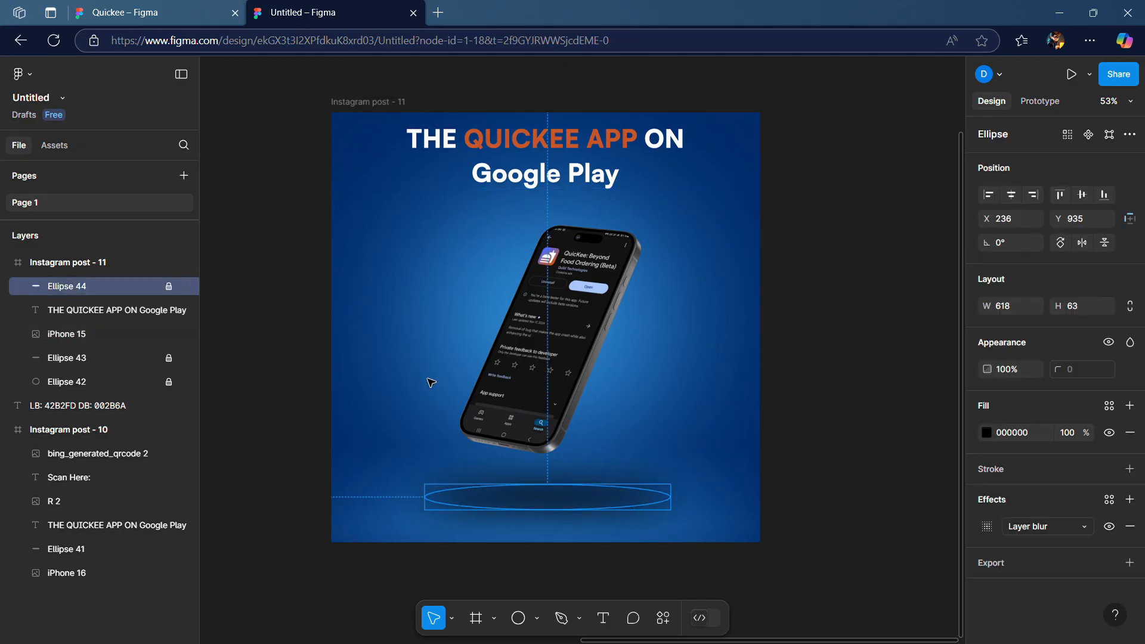
pyautogui.click(884, 384)
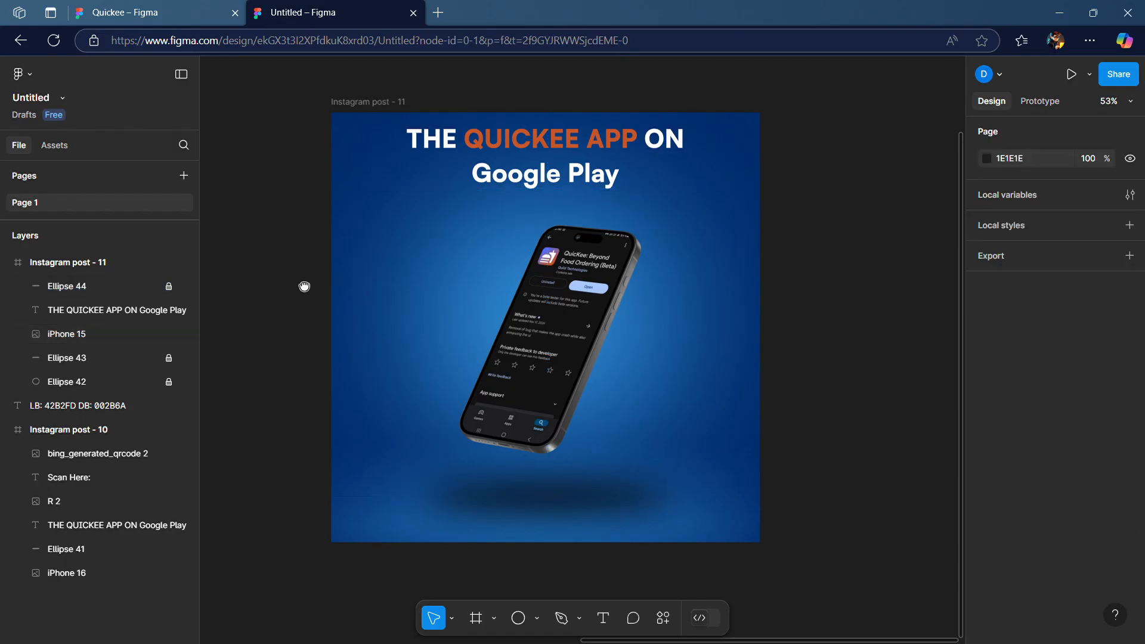
# Paste the Google Play badge, 'Scan Here:' text and QR code, and place them in the frame's bottom-right corner
pyautogui.hotkey('ctrl', 'v')
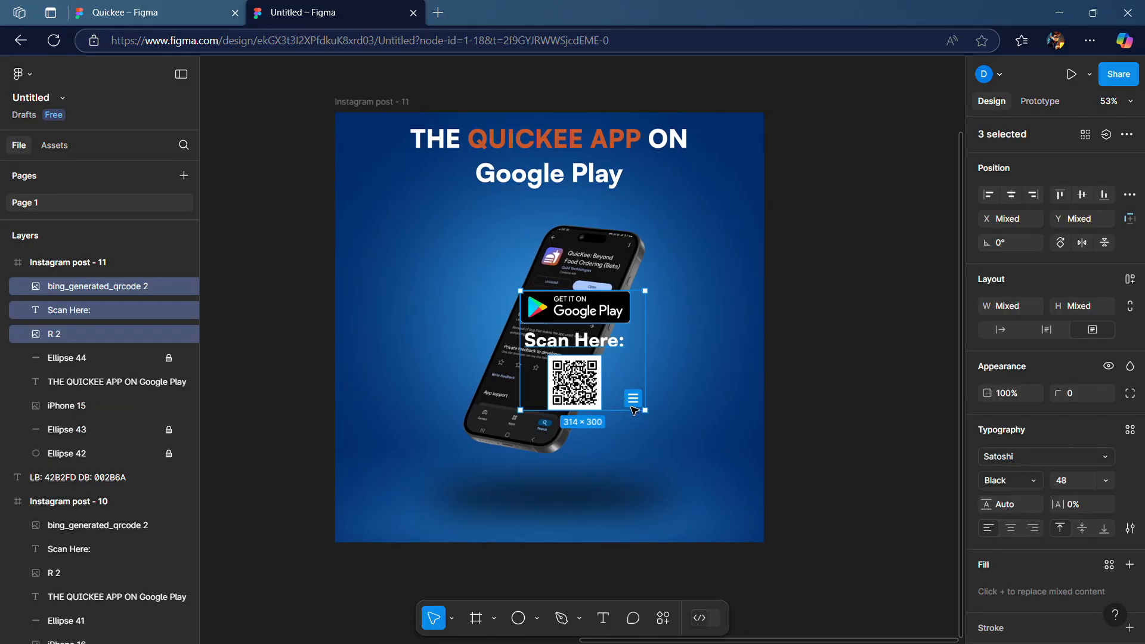
pyautogui.moveTo(650, 417); pyautogui.dragTo(756, 534)
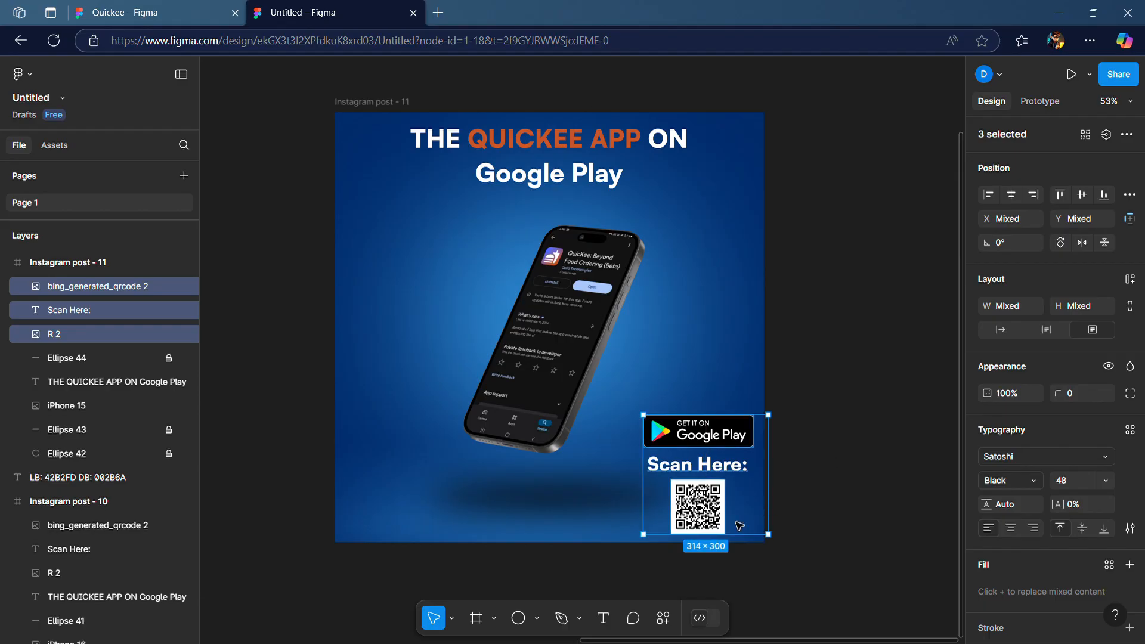
pyautogui.click(745, 548)
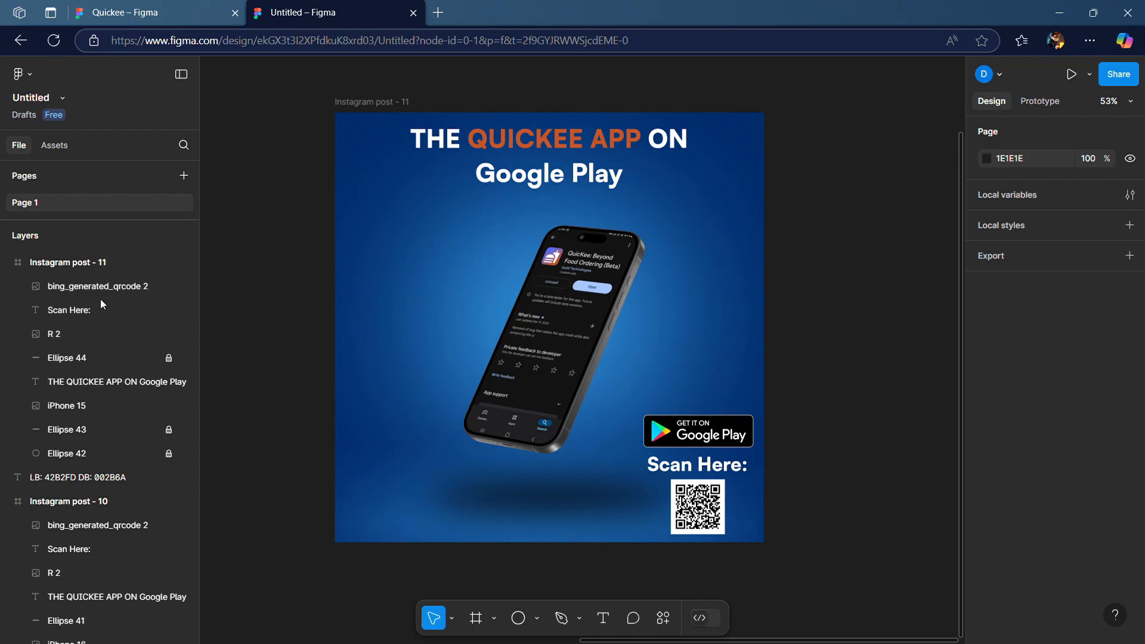
pyautogui.scroll(1, 914, 158)
pyautogui.hscroll(-1, 915, 158)
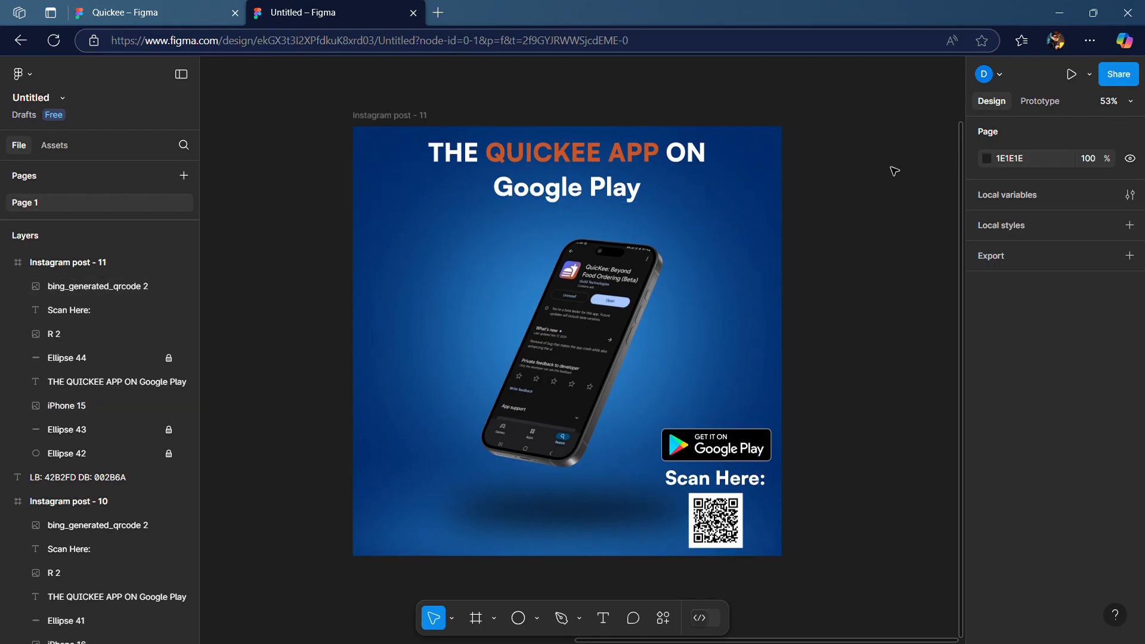